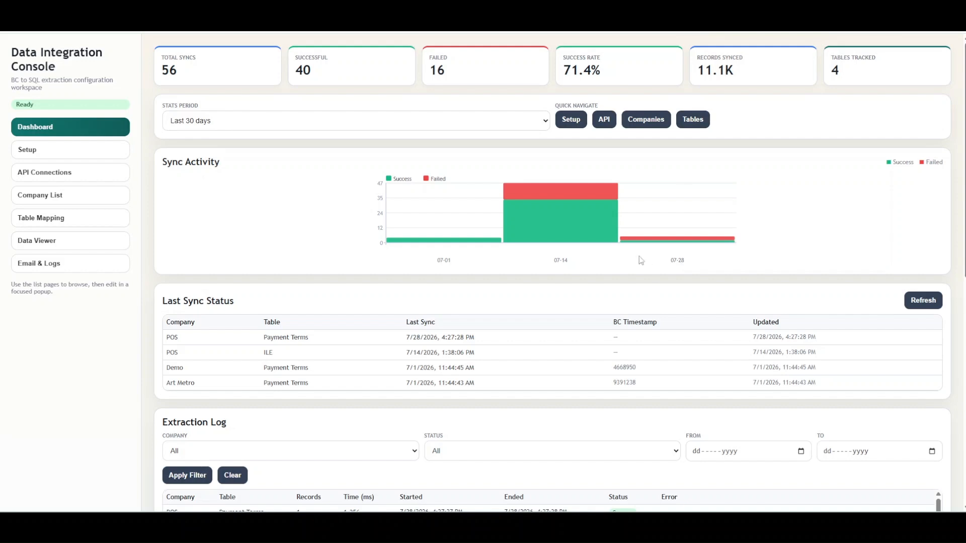
Step: Browse the Setup and API Connections pages, opening and closing the new API connection form
{"action": "left_click", "coordinate": [37, 153]}
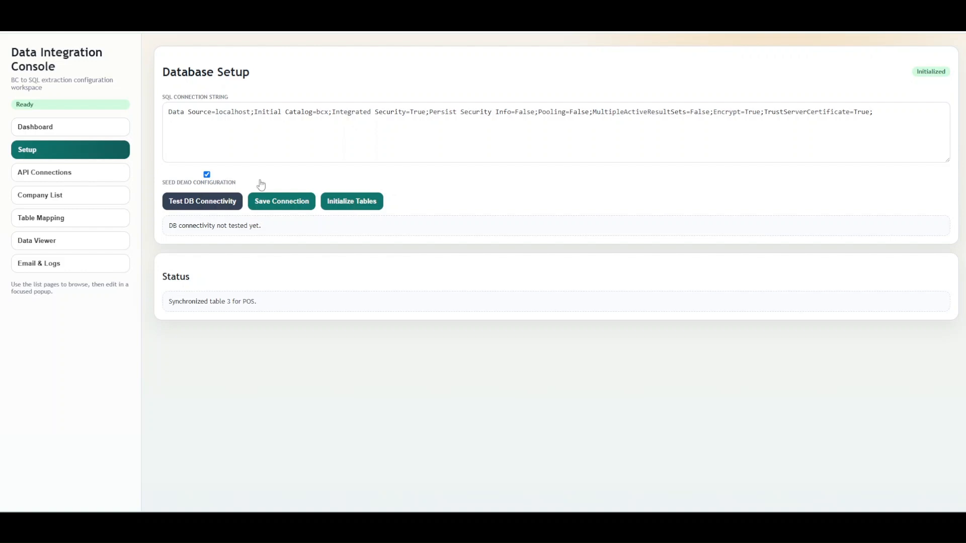
{"action": "left_click", "coordinate": [55, 183]}
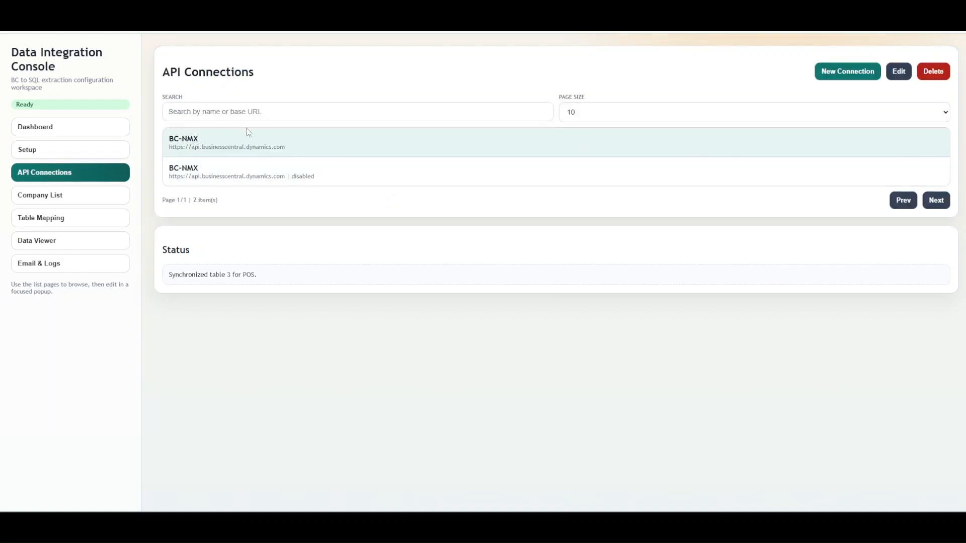
{"action": "left_click", "coordinate": [833, 73]}
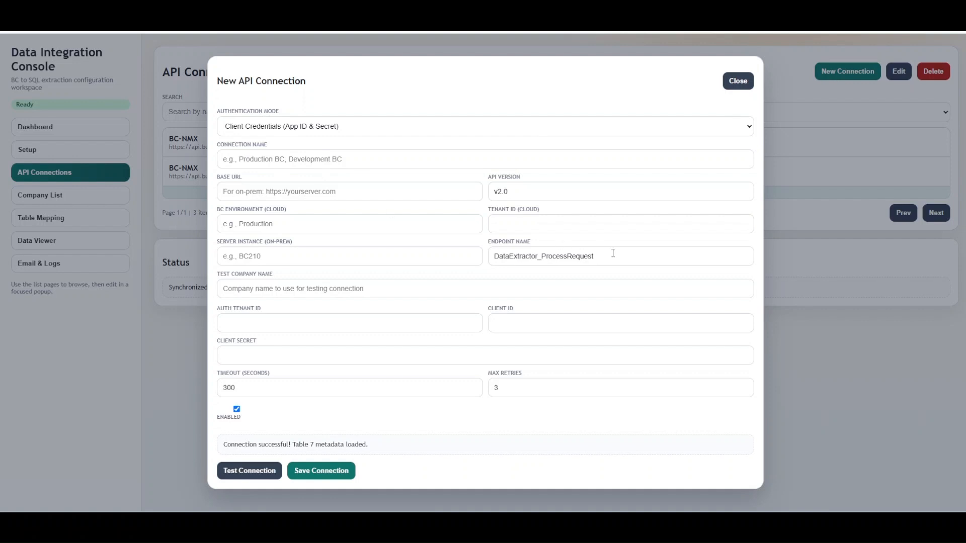
{"action": "left_click", "coordinate": [738, 82]}
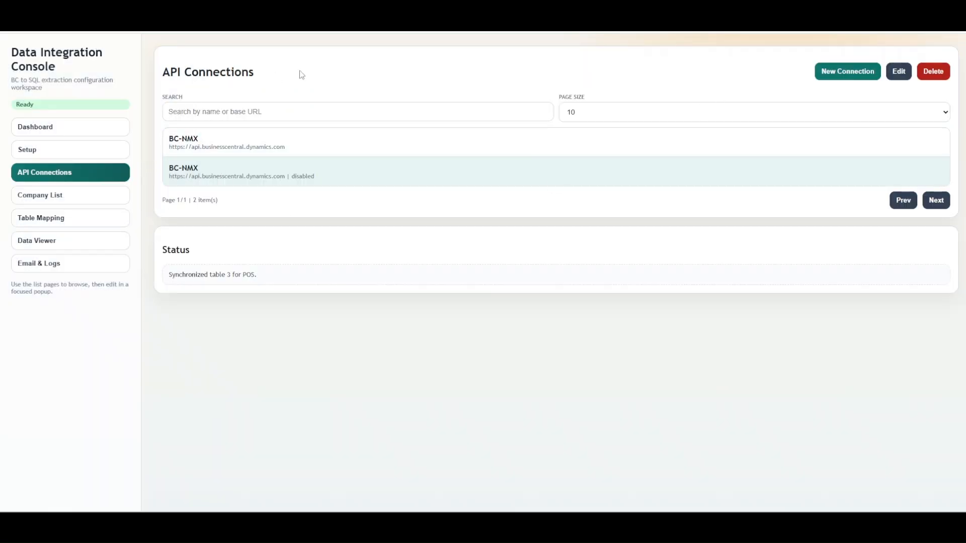
Step: Open the Add Companies dialog on the company list, load the companies from BC to review them, and close it
{"action": "left_click", "coordinate": [114, 200]}
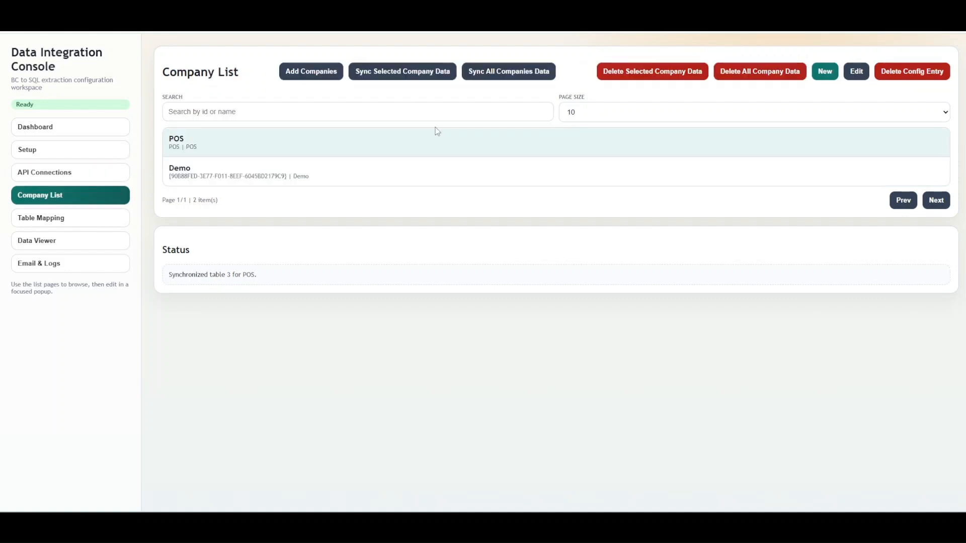
{"action": "left_click", "coordinate": [299, 74]}
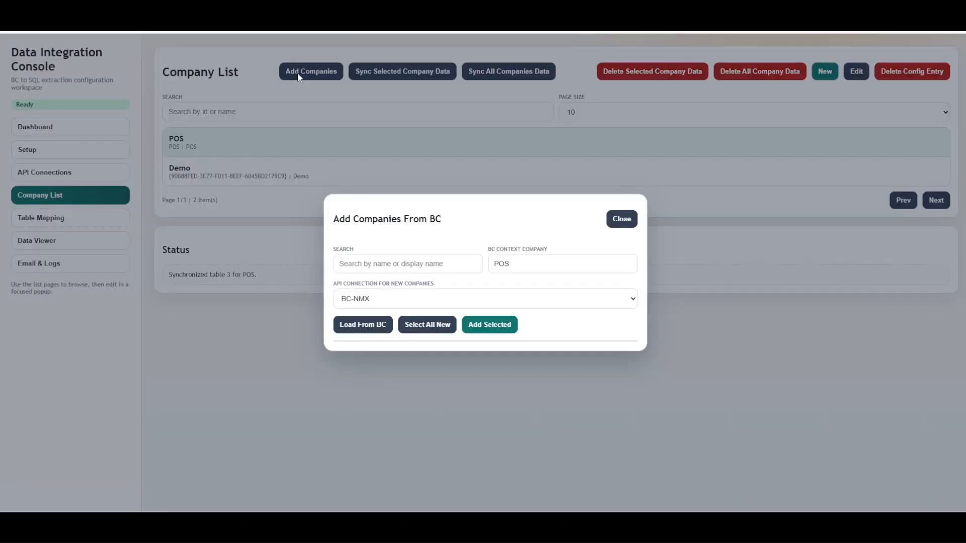
{"action": "left_click", "coordinate": [357, 326]}
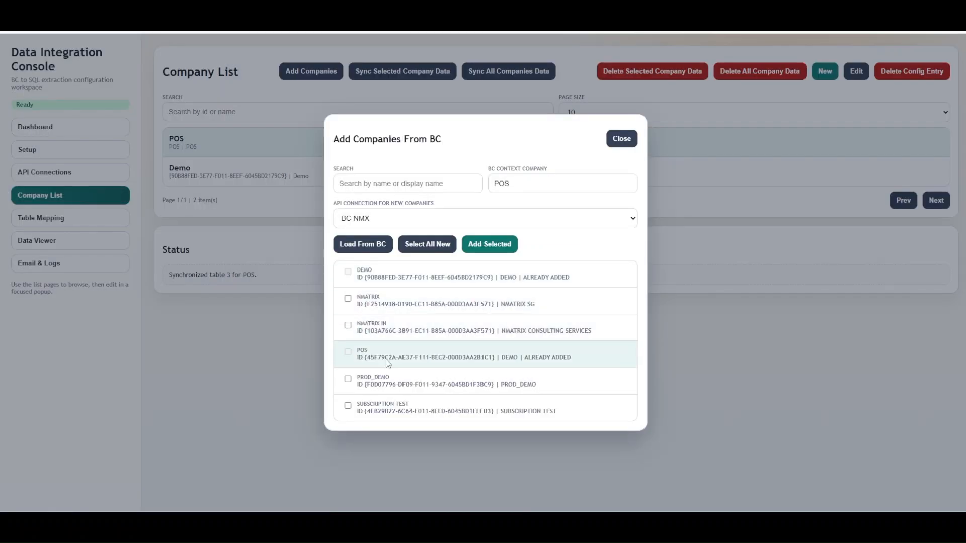
{"action": "left_click", "coordinate": [565, 188]}
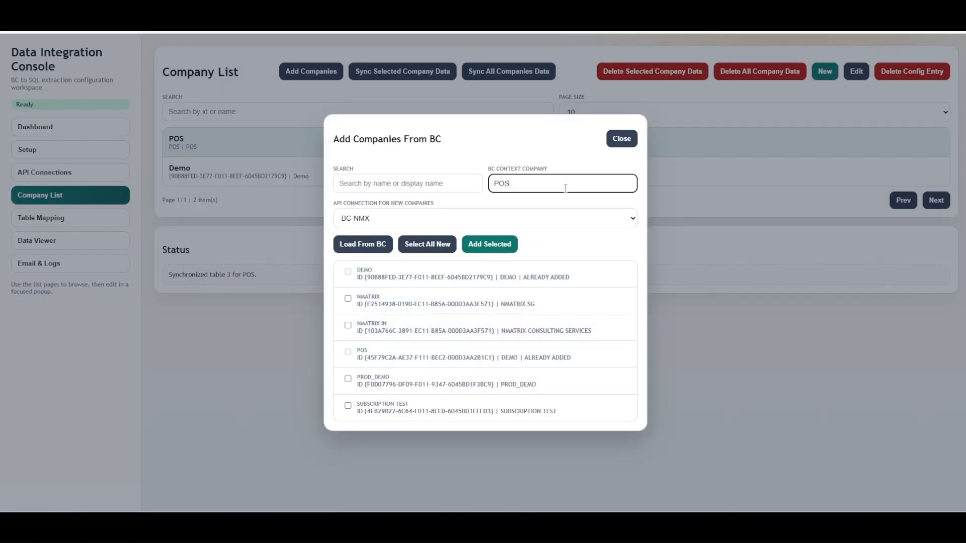
{"action": "left_click", "coordinate": [479, 220]}
{"action": "left_click", "coordinate": [481, 199]}
{"action": "left_click", "coordinate": [630, 139]}
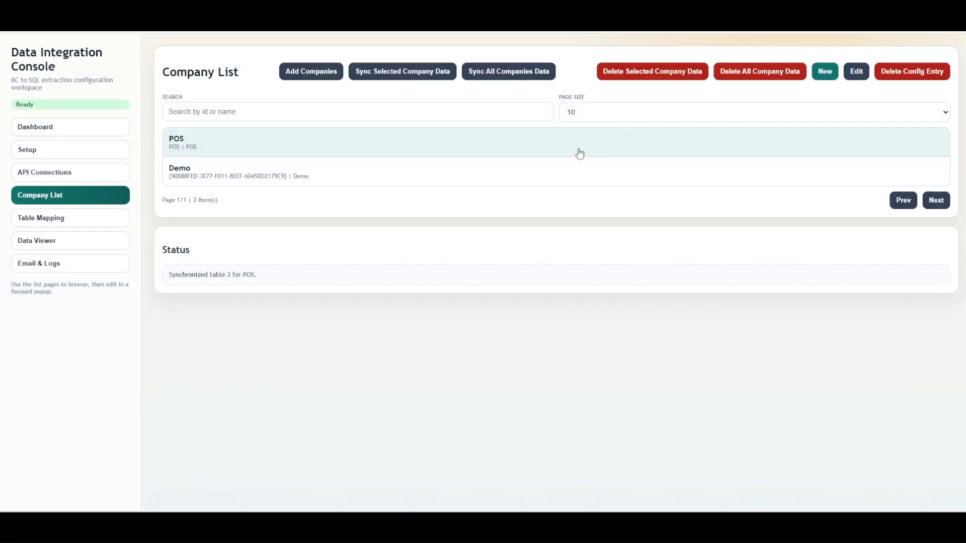
Step: Open the Add Tables dialog in Table Mapping, load the BC tables and scroll through the list before closing it
{"action": "left_click", "coordinate": [115, 222]}
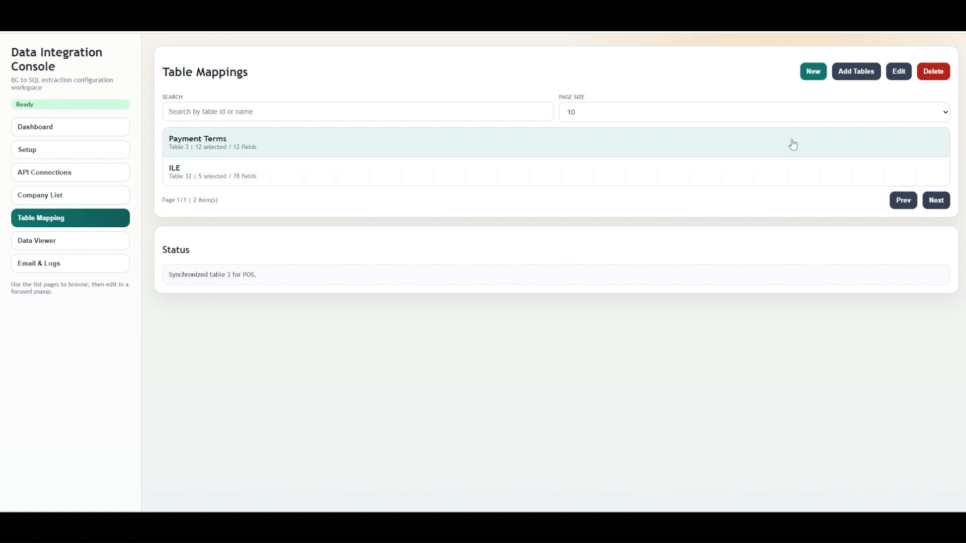
{"action": "left_click", "coordinate": [851, 75]}
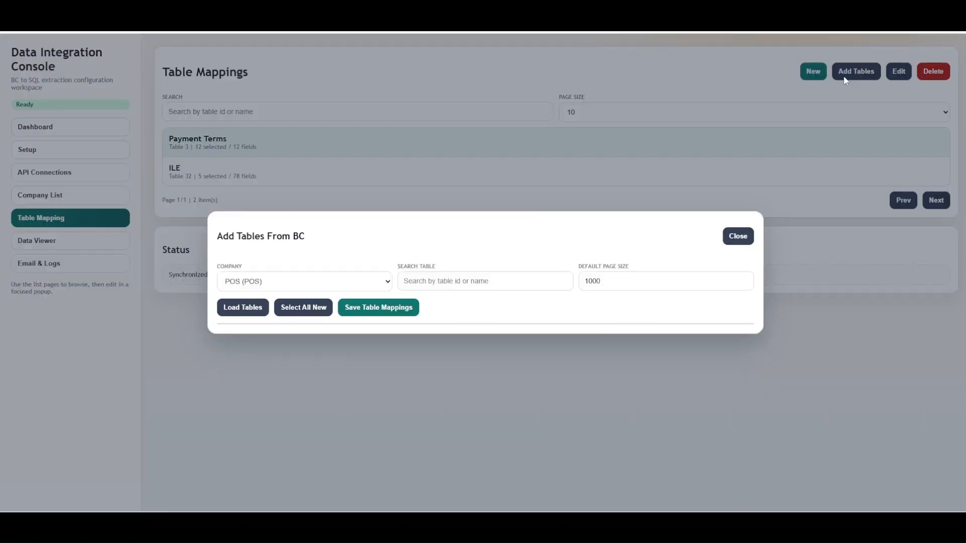
{"action": "left_click", "coordinate": [243, 306]}
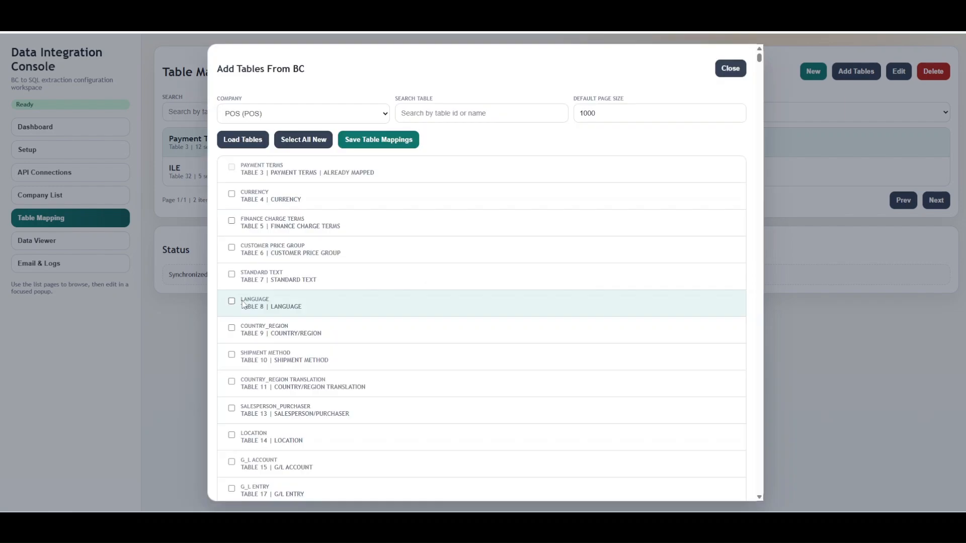
{"action": "scroll", "coordinate": [317, 313], "scroll_direction": "down", "scroll_amount": 10}
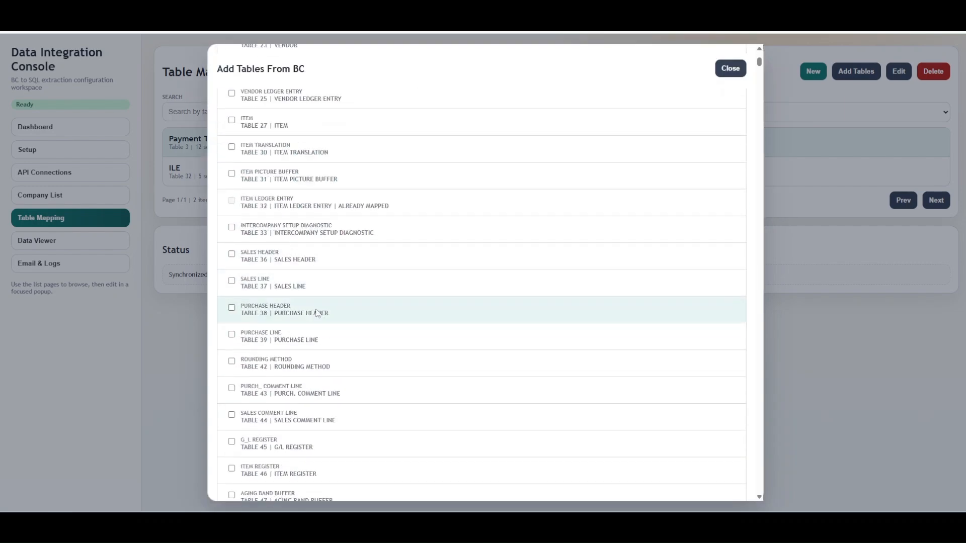
{"action": "scroll", "coordinate": [316, 313], "scroll_direction": "up", "scroll_amount": 10}
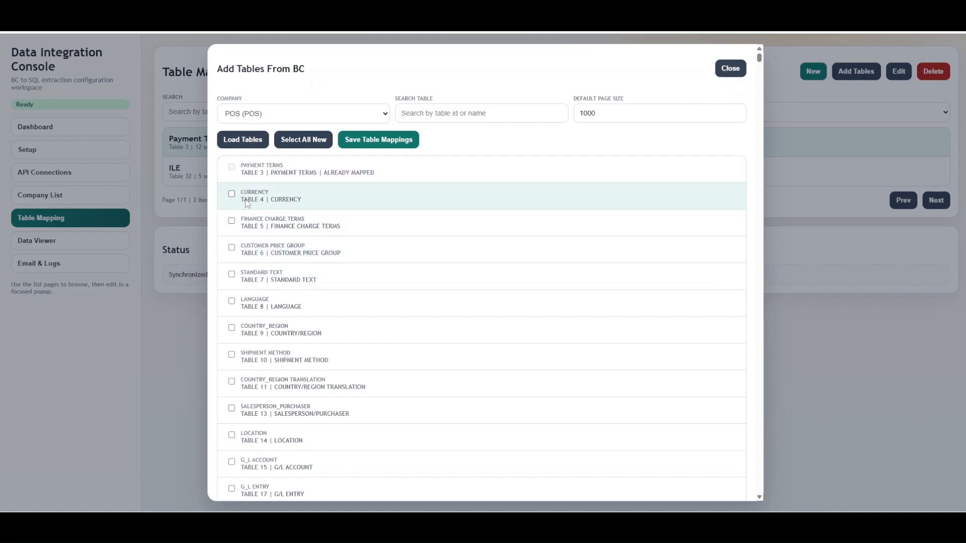
{"action": "left_click", "coordinate": [729, 69]}
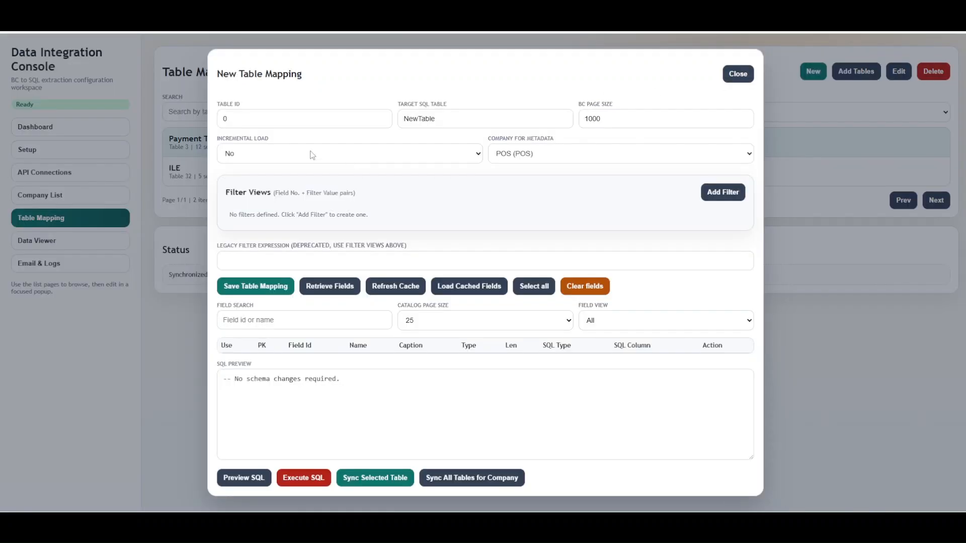
Step: Create a new table mapping with Table ID 4 and target SQL table Currency
{"action": "left_click_drag", "start_coordinate": [275, 117], "coordinate": [204, 119]}
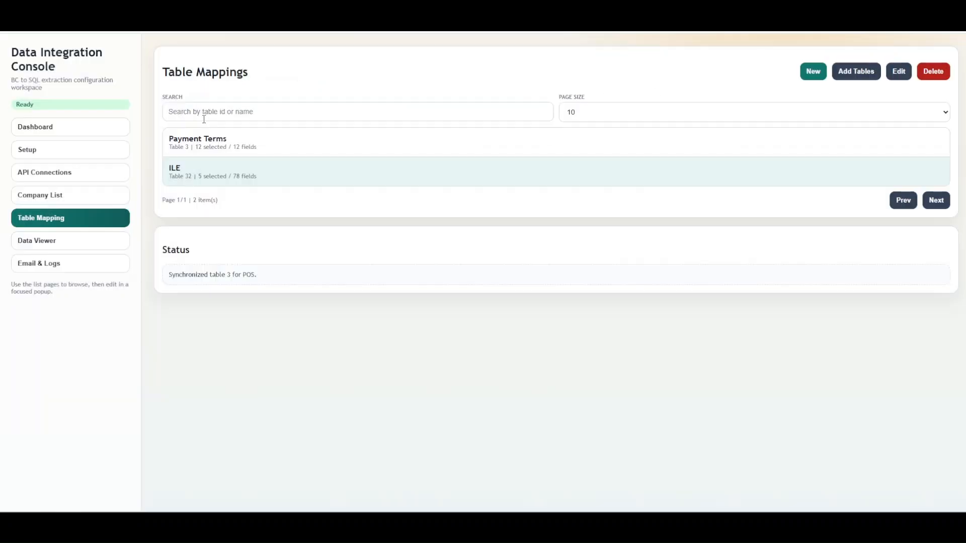
{"action": "left_click", "coordinate": [813, 72]}
{"action": "left_click", "coordinate": [229, 117]}
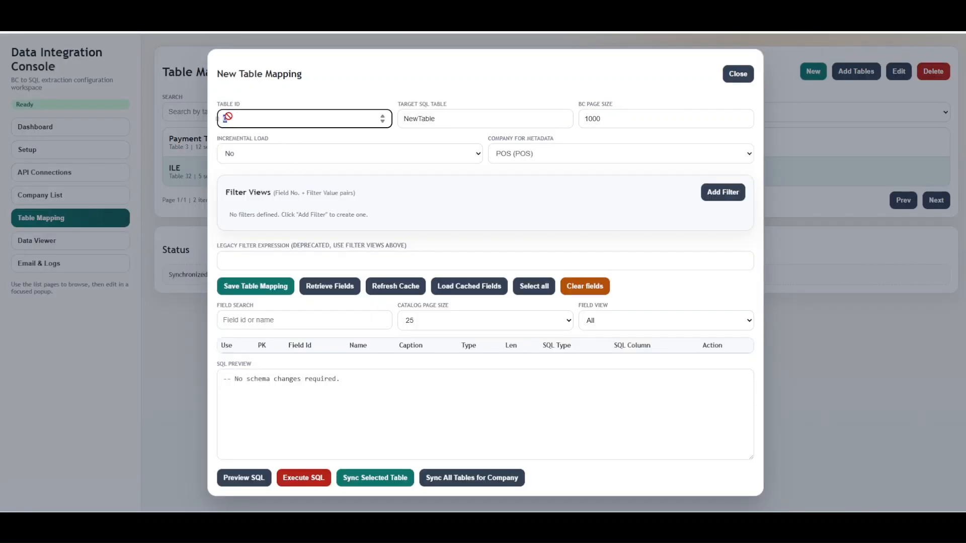
{"action": "key", "text": "BackSpace"}
{"action": "type", "text": "4"}
{"action": "key", "text": "Tab"}
{"action": "type", "text": "Currency"}
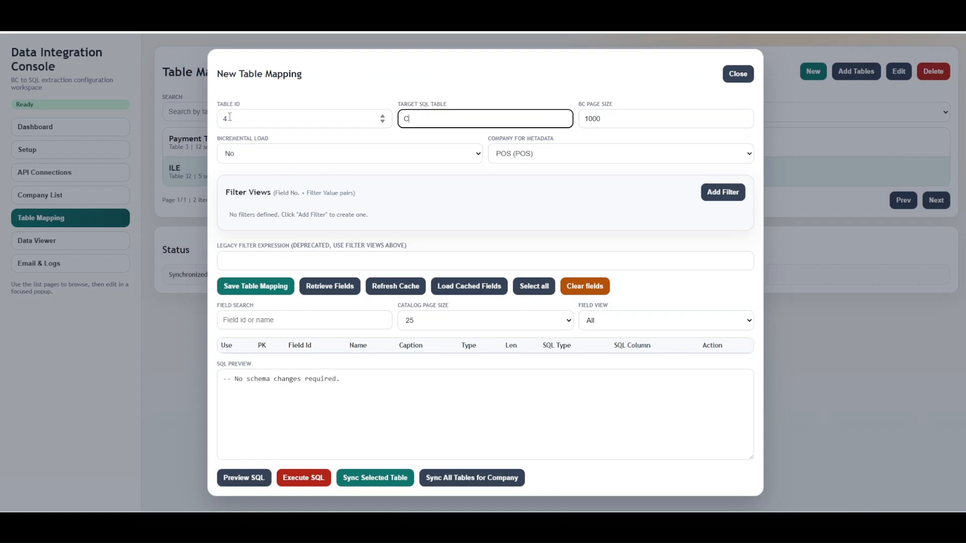
{"action": "key", "text": "Tab"}
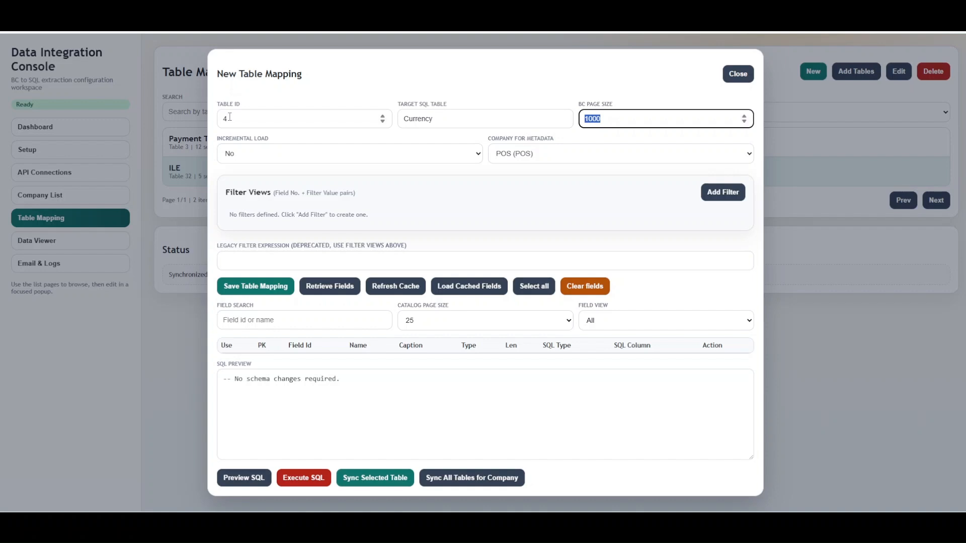
Step: Set the BC page size to 100 and turn incremental load on, reviewing the incremental type options
{"action": "type", "text": "500"}
{"action": "key", "text": "ctrl+a"}
{"action": "type", "text": "11"}
{"action": "key", "text": "ctrl+a"}
{"action": "type", "text": "100"}
{"action": "left_click", "coordinate": [365, 158]}
{"action": "left_click", "coordinate": [325, 177]}
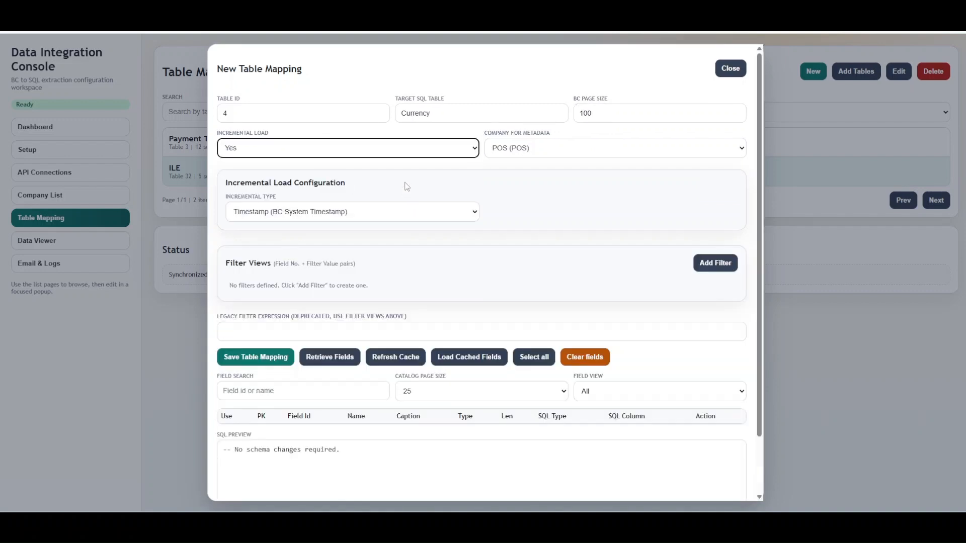
{"action": "left_click", "coordinate": [415, 156]}
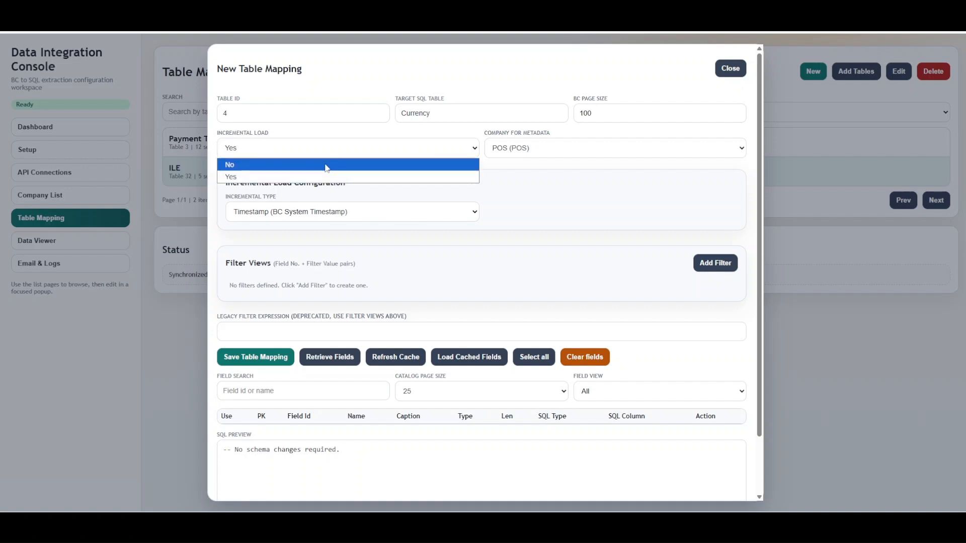
{"action": "left_click", "coordinate": [400, 213]}
{"action": "left_click", "coordinate": [400, 216]}
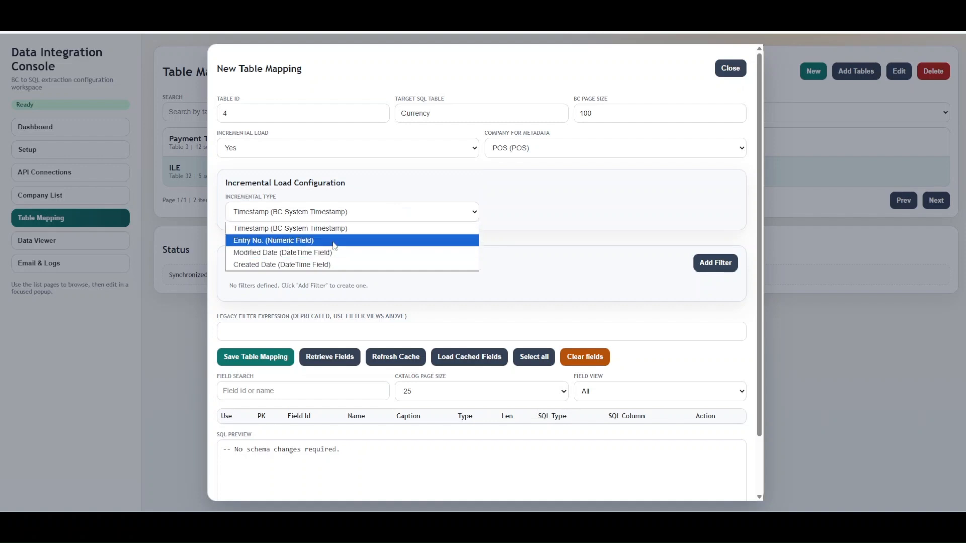
{"action": "left_click", "coordinate": [374, 178]}
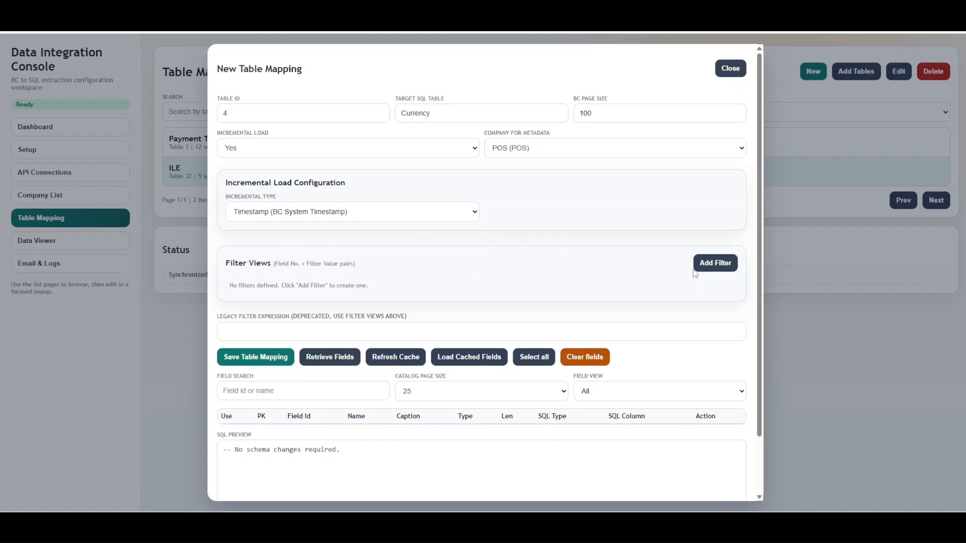
Step: Add a filter view on field 1 with value USD and save the table mapping
{"action": "left_click", "coordinate": [722, 271]}
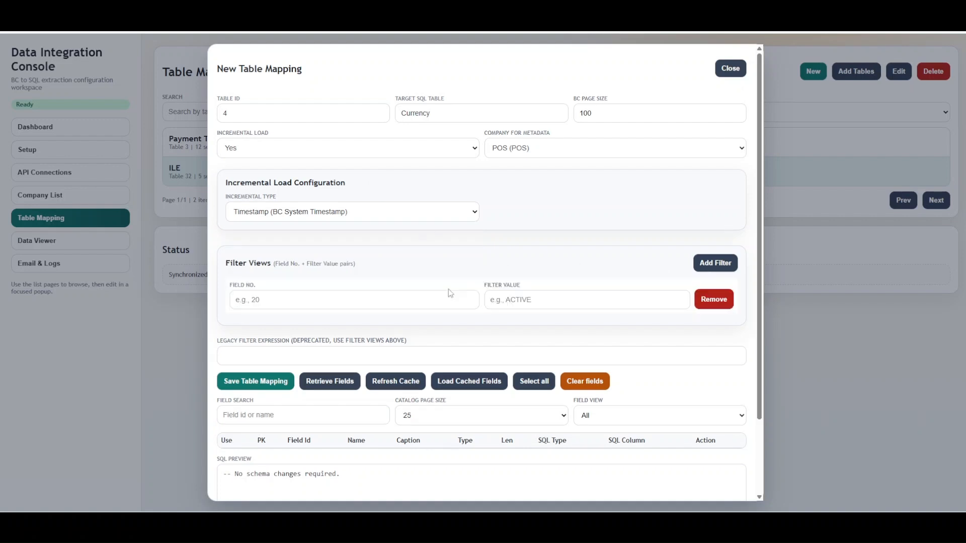
{"action": "left_click", "coordinate": [402, 299]}
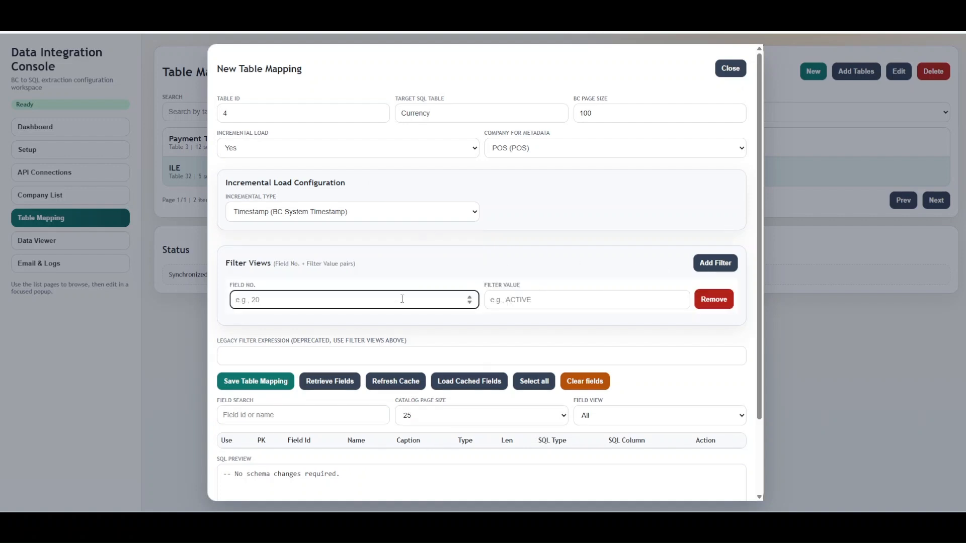
{"action": "type", "text": "1"}
{"action": "left_click", "coordinate": [566, 304]}
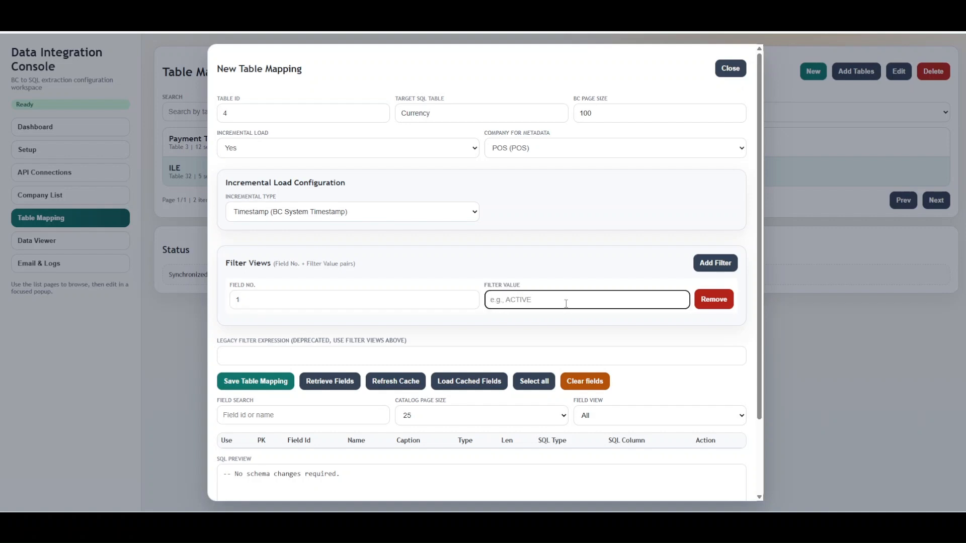
{"action": "type", "text": "USD"}
{"action": "scroll", "coordinate": [294, 430], "scroll_direction": "down", "scroll_amount": 3}
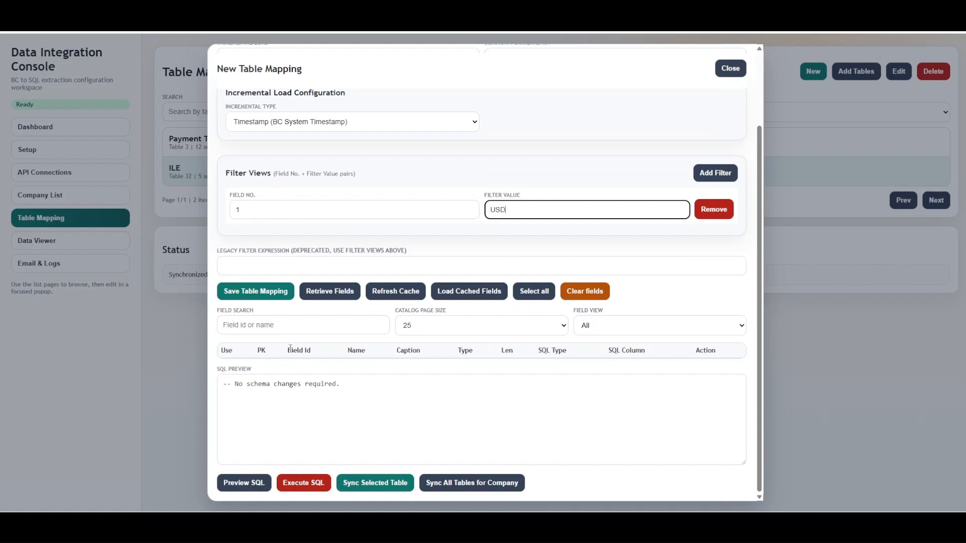
{"action": "left_click", "coordinate": [257, 301]}
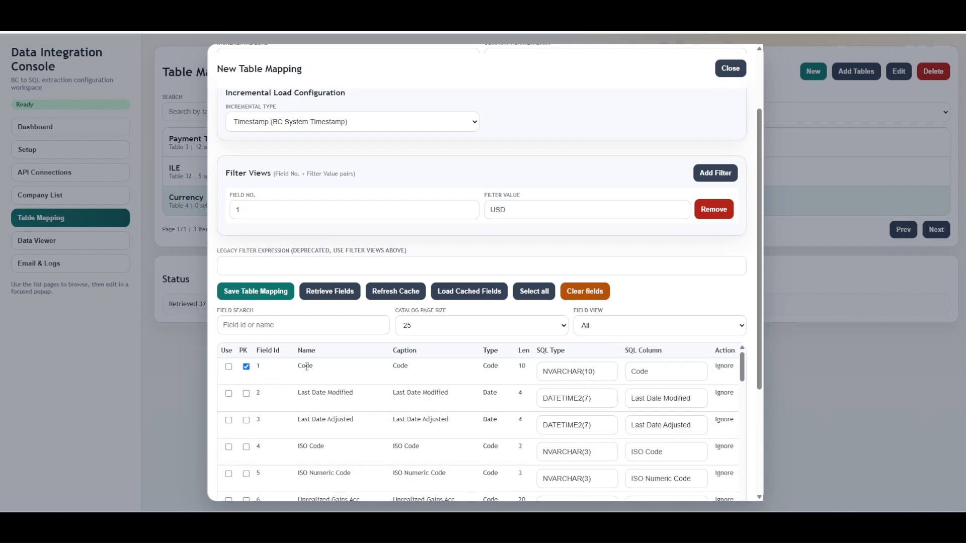
Step: Clear the filter value and remove the filter view from the mapping
{"action": "left_click", "coordinate": [259, 211]}
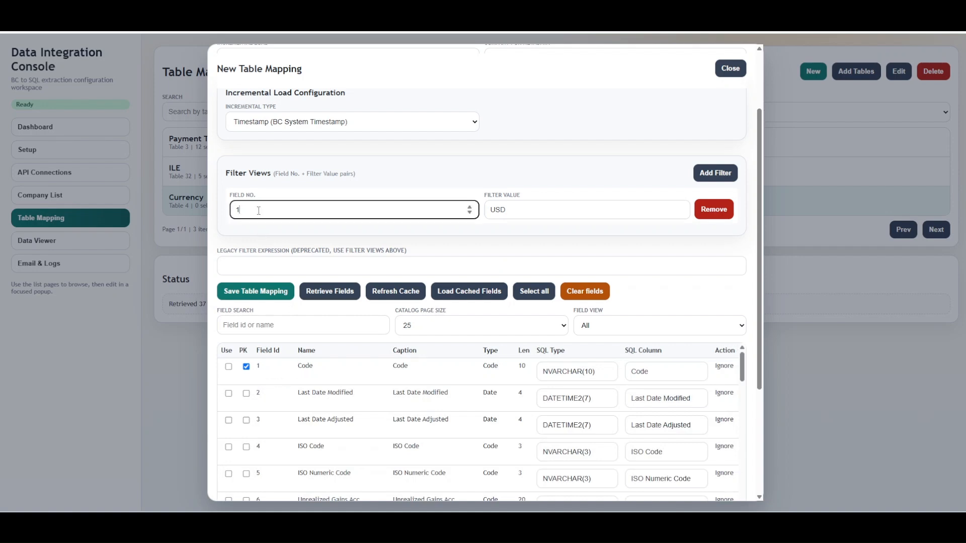
{"action": "left_click", "coordinate": [542, 210]}
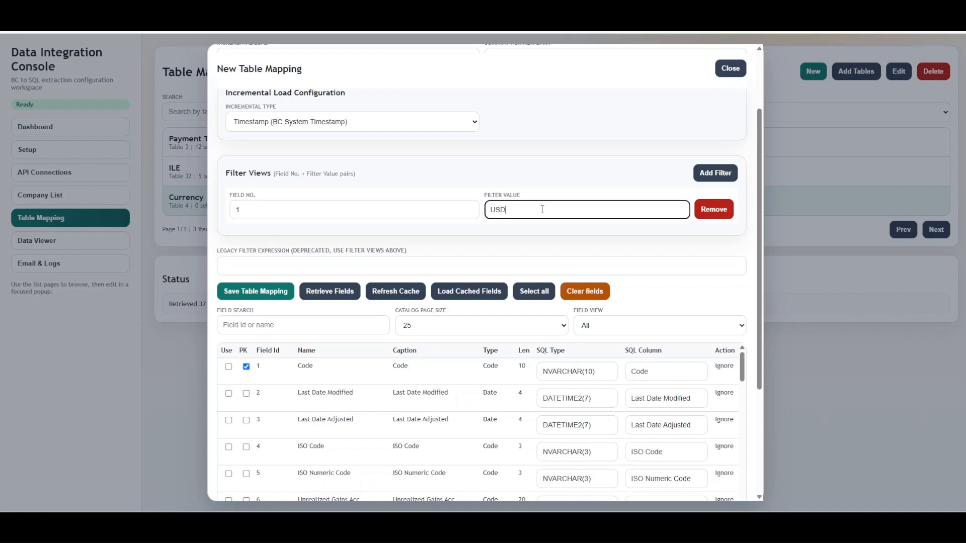
{"action": "type", "text": "."}
{"action": "key", "text": "ctrl+a"}
{"action": "key", "text": "BackSpace"}
{"action": "left_click", "coordinate": [711, 209]}
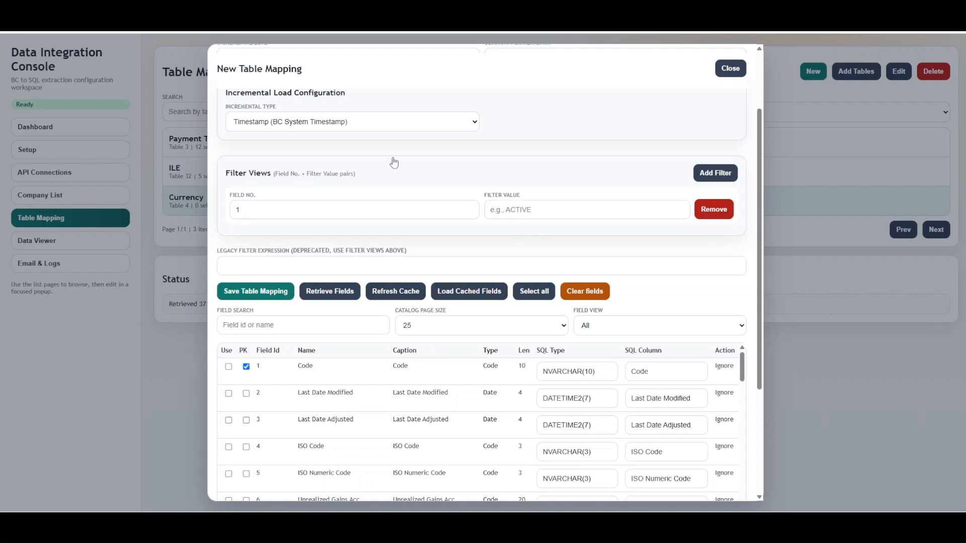
{"action": "left_click", "coordinate": [725, 211]}
Step: Set the incremental type to Entry No. (Numeric Field)
{"action": "left_click", "coordinate": [351, 125]}
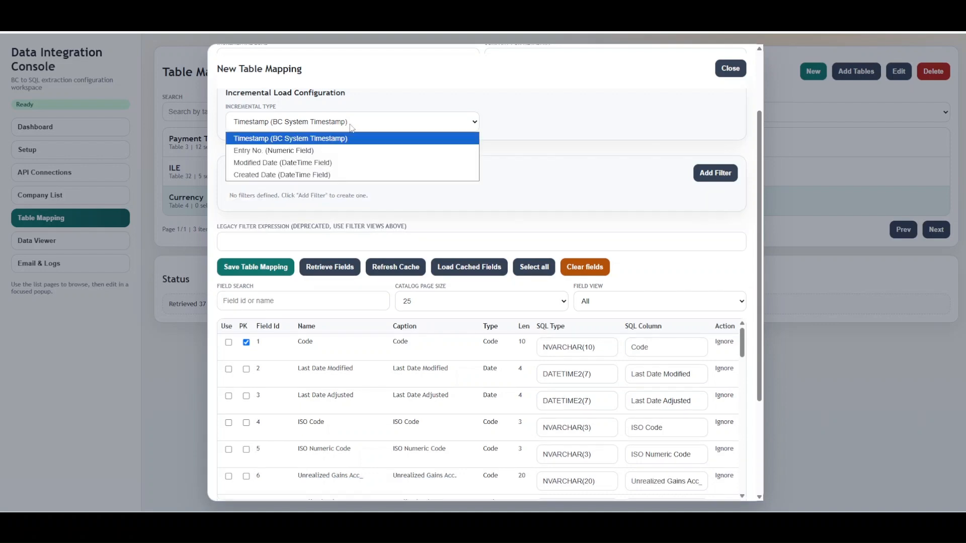
{"action": "left_click", "coordinate": [324, 150]}
{"action": "left_click", "coordinate": [536, 122]}
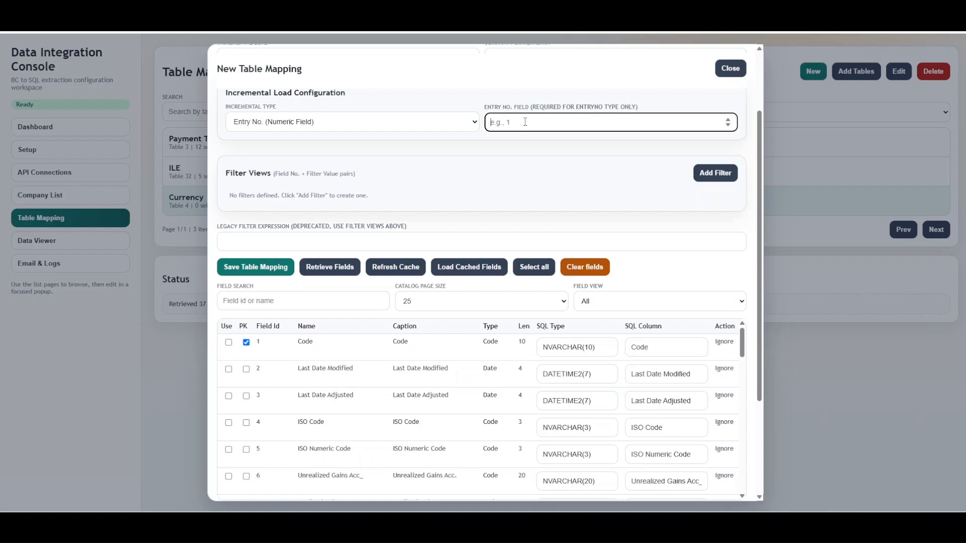
{"action": "left_click", "coordinate": [315, 123]}
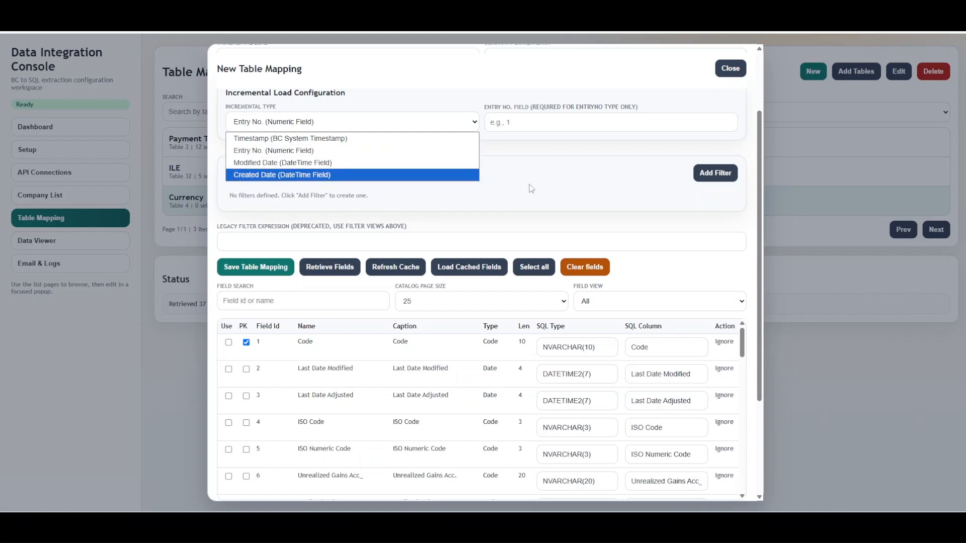
{"action": "left_click", "coordinate": [502, 176]}
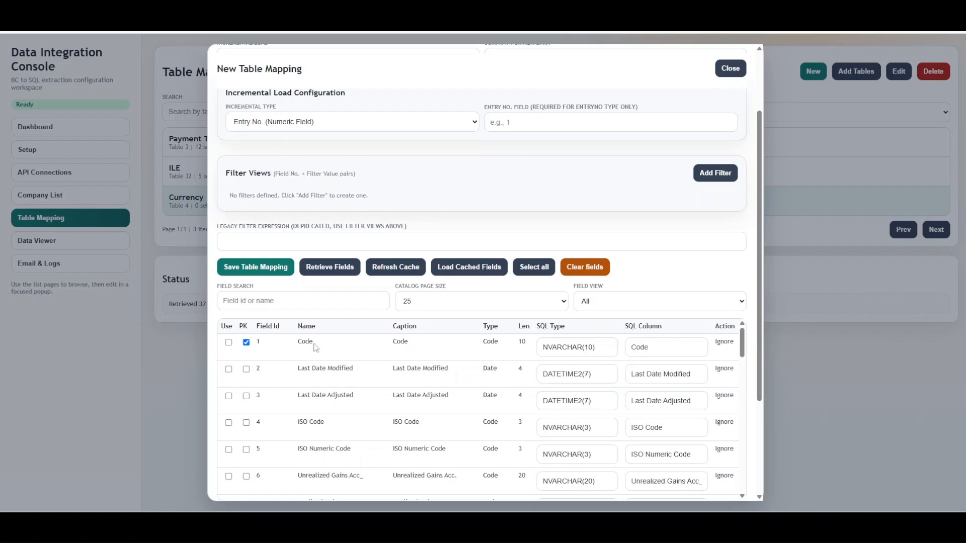
Step: Tick the Code, Last Date Modified and Last Date Adjusted fields, then select all fields for the mapping
{"action": "left_click", "coordinate": [228, 343]}
{"action": "left_click", "coordinate": [229, 369]}
{"action": "left_click", "coordinate": [229, 396]}
{"action": "scroll", "coordinate": [245, 392], "scroll_direction": "down", "scroll_amount": 3}
{"action": "scroll", "coordinate": [246, 402], "scroll_direction": "down", "scroll_amount": 10}
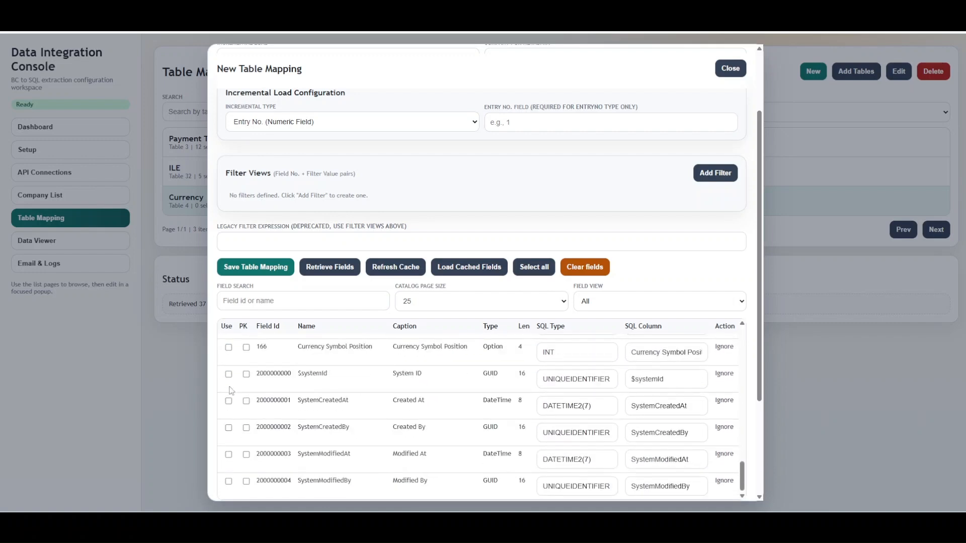
{"action": "scroll", "coordinate": [246, 397], "scroll_direction": "up", "scroll_amount": 13}
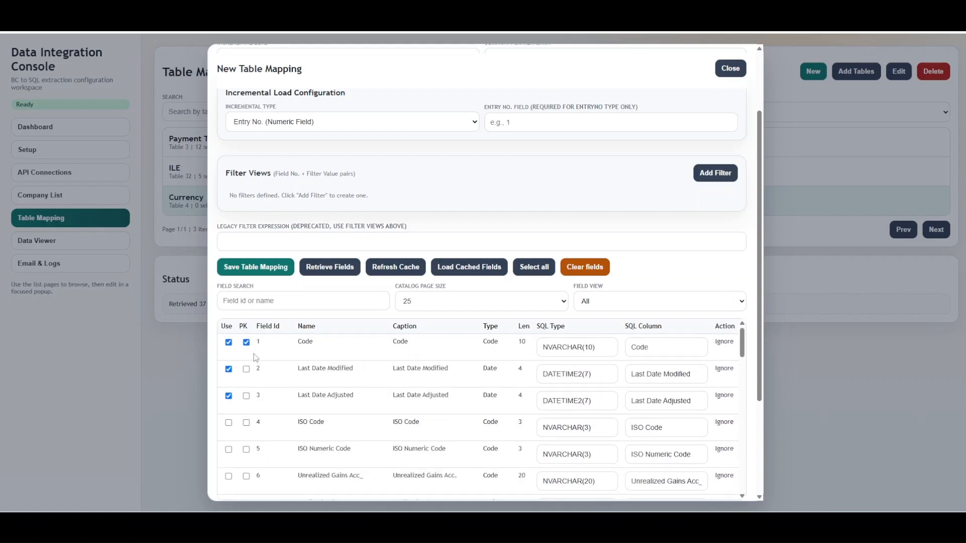
{"action": "left_click", "coordinate": [536, 276]}
{"action": "scroll", "coordinate": [287, 437], "scroll_direction": "down", "scroll_amount": 13}
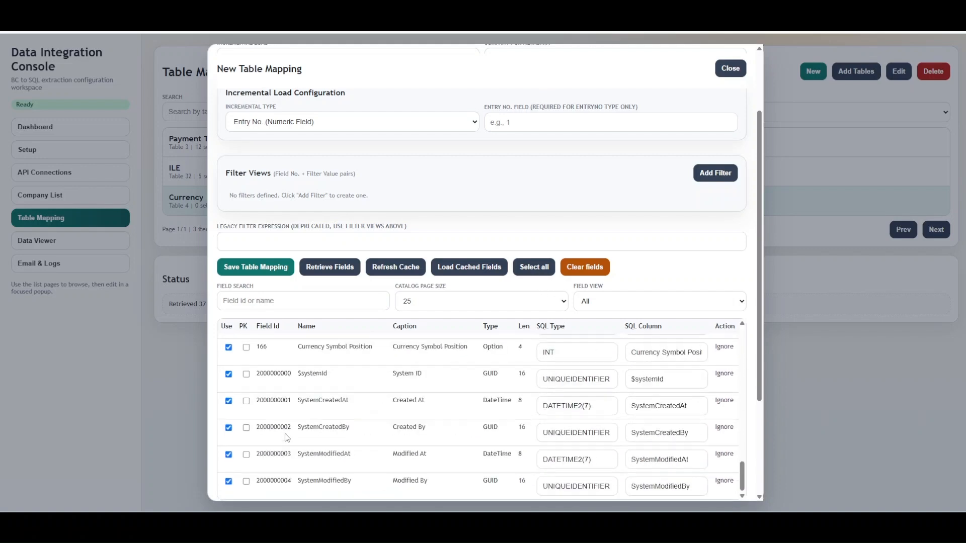
Step: Deselect the five system fields $systemId, SystemCreatedAt, SystemCreatedBy, SystemModifiedAt and SystemModifiedBy
{"action": "left_click", "coordinate": [228, 481]}
{"action": "left_click", "coordinate": [229, 454]}
{"action": "left_click", "coordinate": [229, 427]}
{"action": "left_click", "coordinate": [228, 401]}
{"action": "left_click", "coordinate": [228, 374]}
{"action": "scroll", "coordinate": [763, 385], "scroll_direction": "down", "scroll_amount": 3}
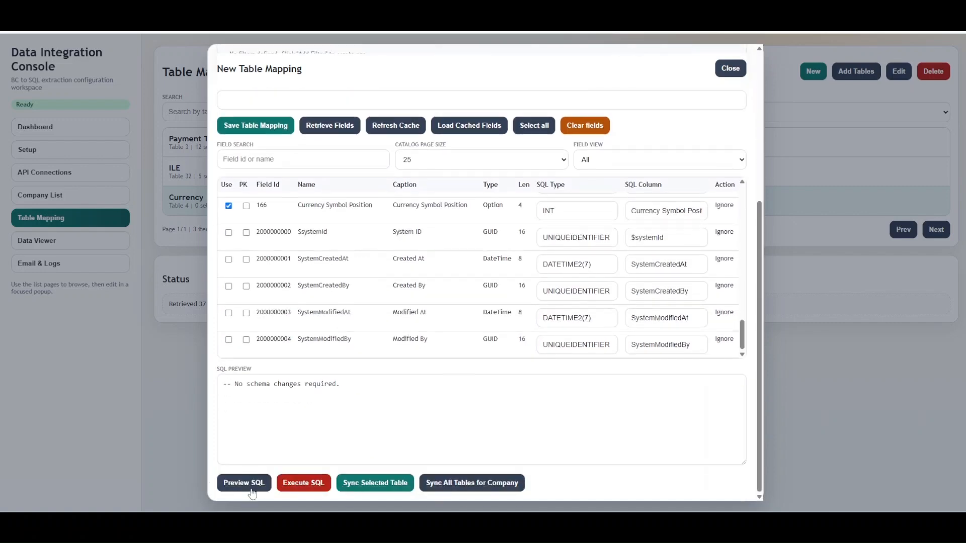
Step: Preview the generated CREATE TABLE script for Currency, review its column lines, and execute the SQL
{"action": "left_click", "coordinate": [253, 487]}
{"action": "scroll", "coordinate": [315, 416], "scroll_direction": "down", "scroll_amount": 8}
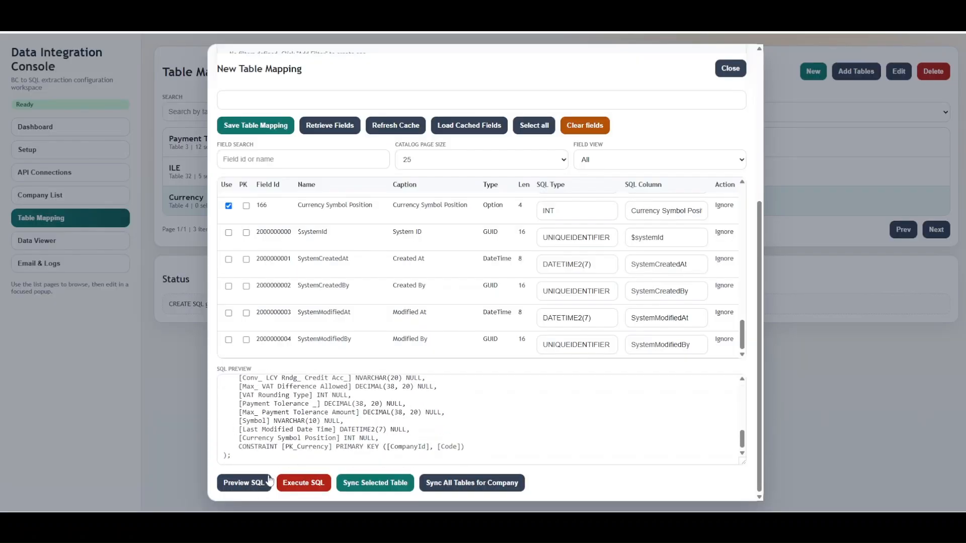
{"action": "scroll", "coordinate": [305, 427], "scroll_direction": "up", "scroll_amount": 8}
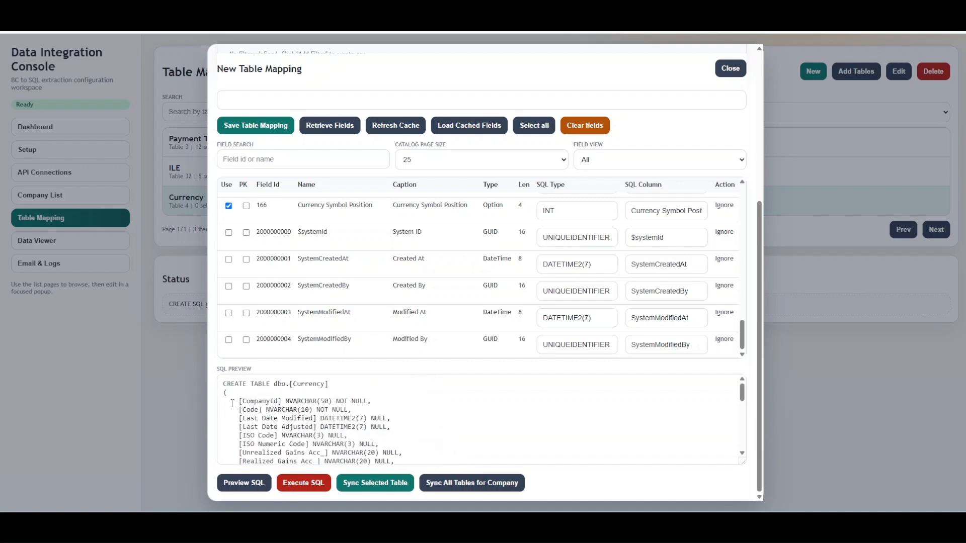
{"action": "left_click_drag", "start_coordinate": [231, 401], "coordinate": [434, 403]}
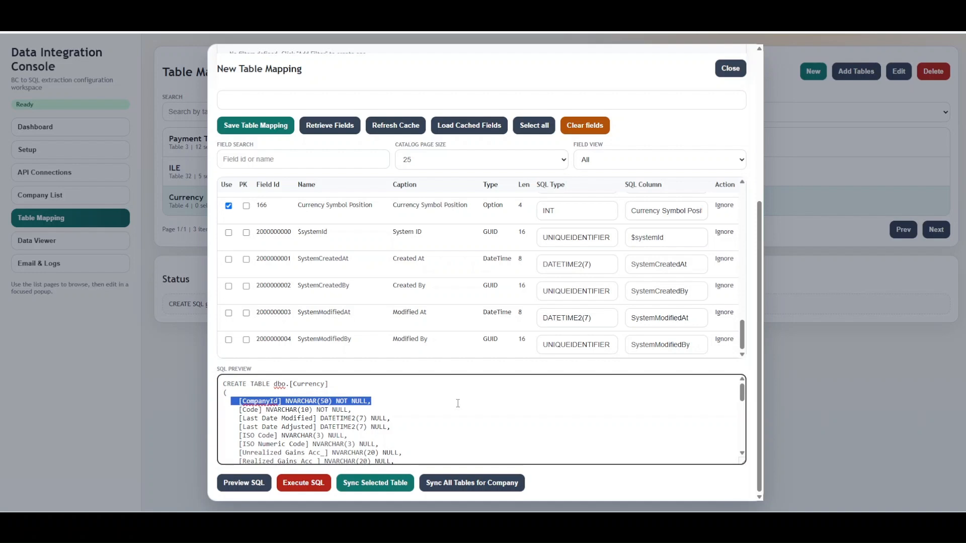
{"action": "left_click", "coordinate": [305, 485]}
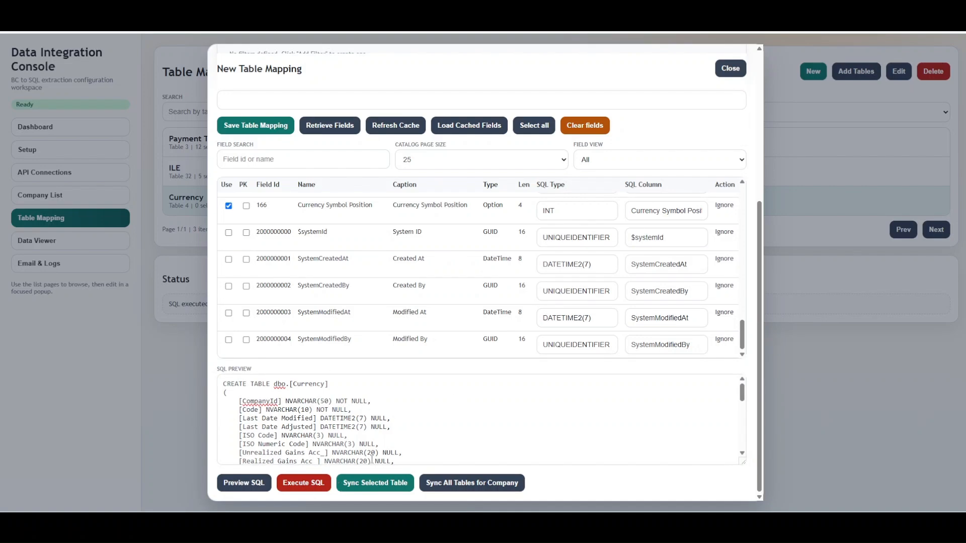
Step: Choose POS (POS) as the company for metadata and sync the selected table
{"action": "scroll", "coordinate": [372, 459], "scroll_direction": "up", "scroll_amount": 5}
{"action": "left_click", "coordinate": [513, 150]}
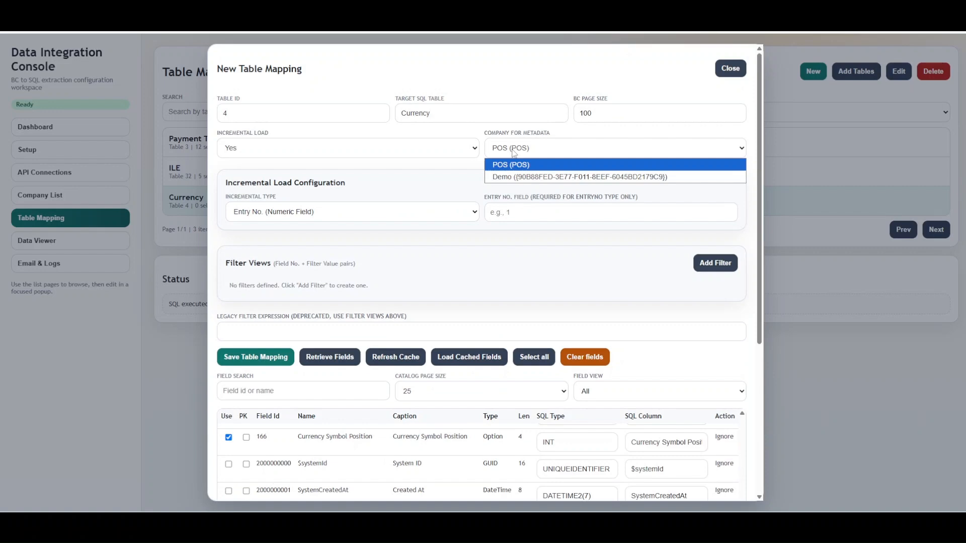
{"action": "left_click", "coordinate": [515, 164]}
{"action": "scroll", "coordinate": [431, 454], "scroll_direction": "down", "scroll_amount": 5}
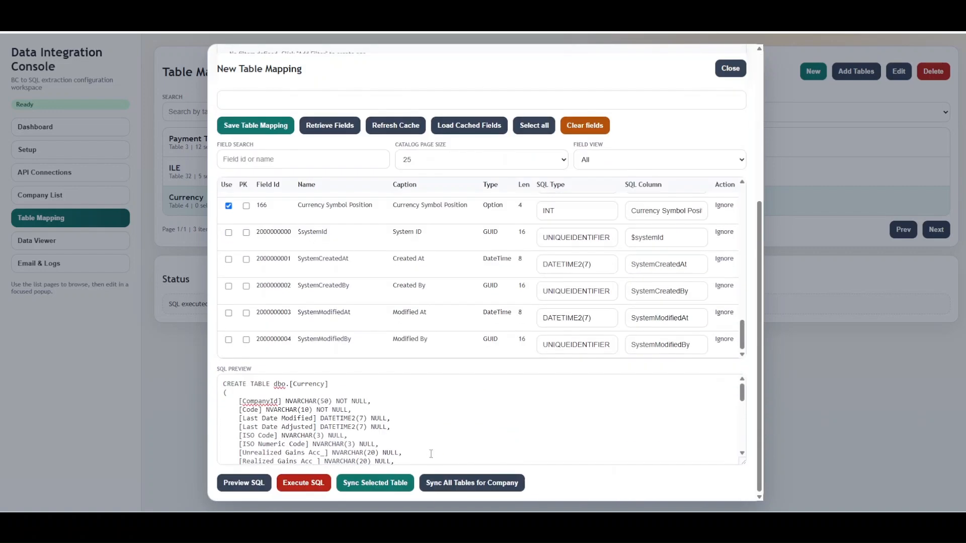
{"action": "left_click", "coordinate": [372, 483]}
{"action": "scroll", "coordinate": [354, 327], "scroll_direction": "up", "scroll_amount": 4}
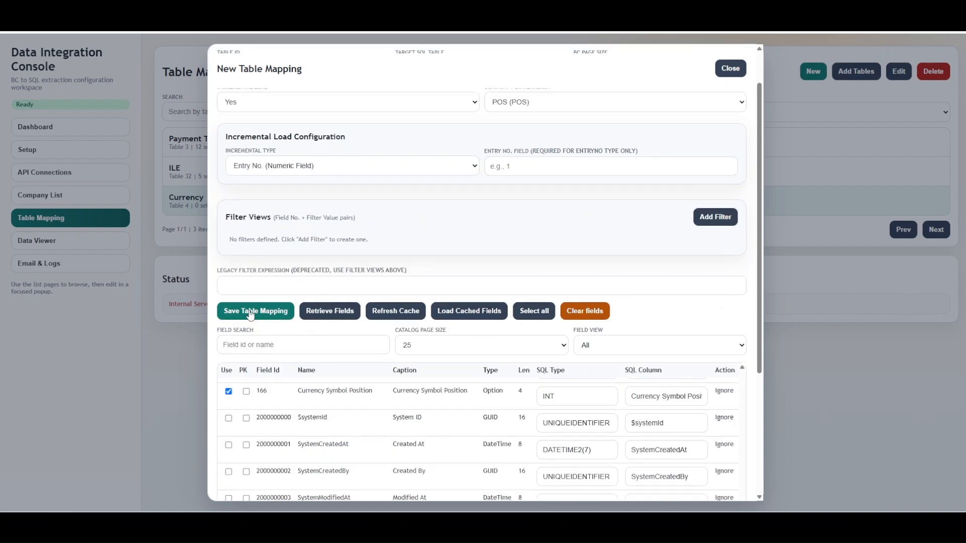
Step: Sync the selected table again and preview the SQL once more
{"action": "scroll", "coordinate": [314, 404], "scroll_direction": "down", "scroll_amount": 4}
{"action": "scroll", "coordinate": [358, 420], "scroll_direction": "down", "scroll_amount": 3}
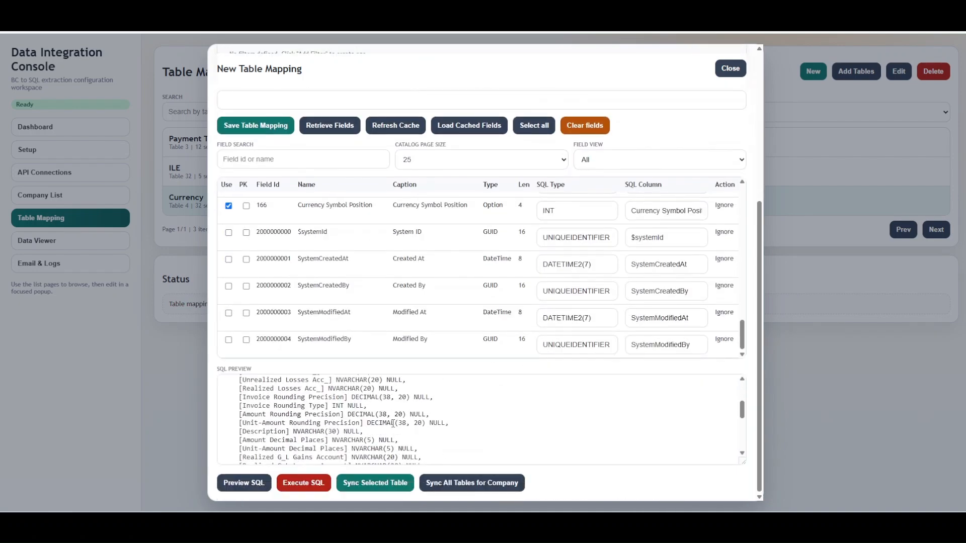
{"action": "left_click", "coordinate": [367, 481]}
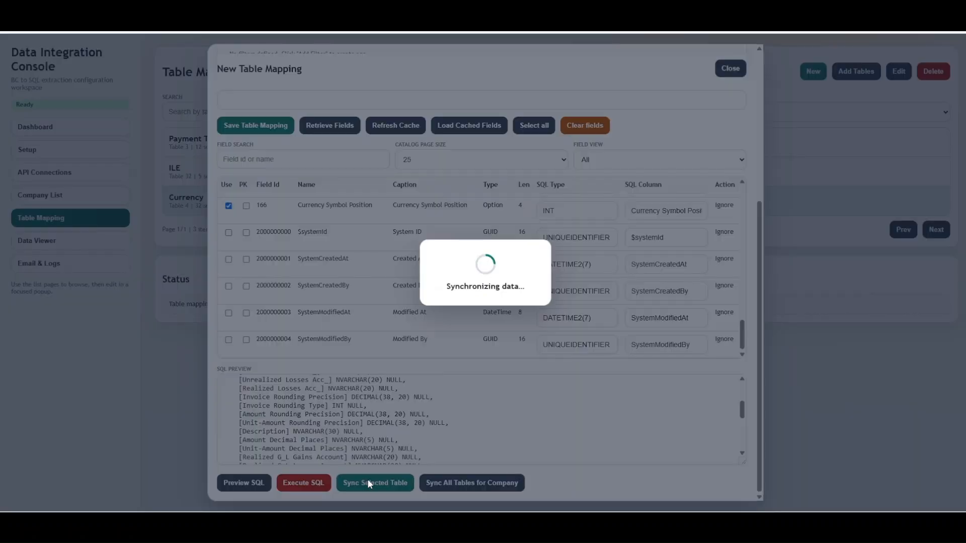
{"action": "scroll", "coordinate": [510, 441], "scroll_direction": "up", "scroll_amount": 6}
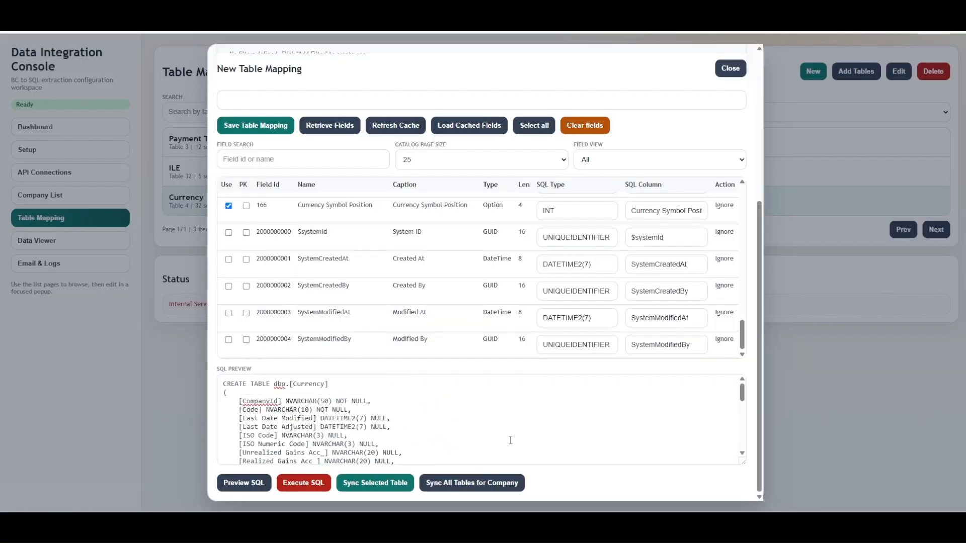
{"action": "scroll", "coordinate": [510, 441], "scroll_direction": "down", "scroll_amount": 4}
{"action": "left_click", "coordinate": [252, 484]}
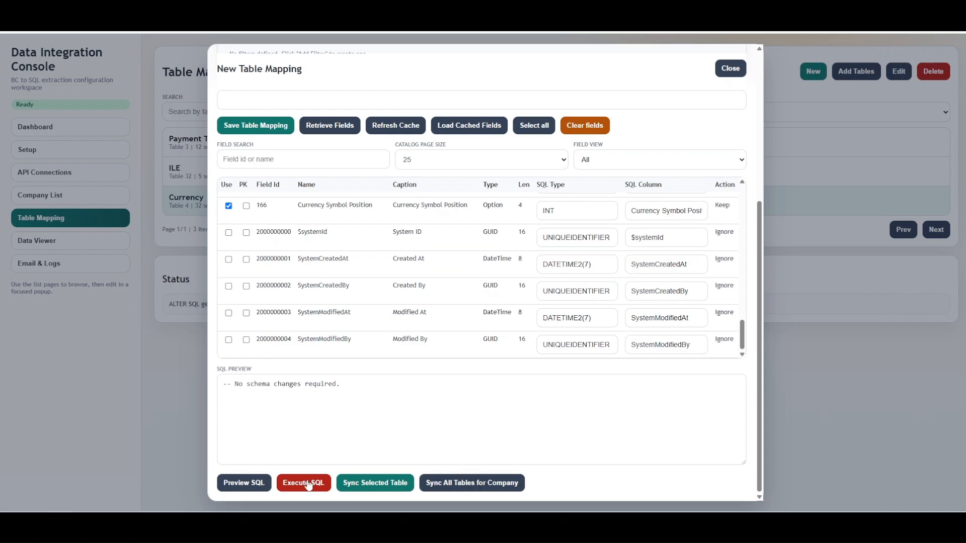
Step: Set incremental load to No and save the table mapping
{"action": "scroll", "coordinate": [347, 210], "scroll_direction": "up", "scroll_amount": 10}
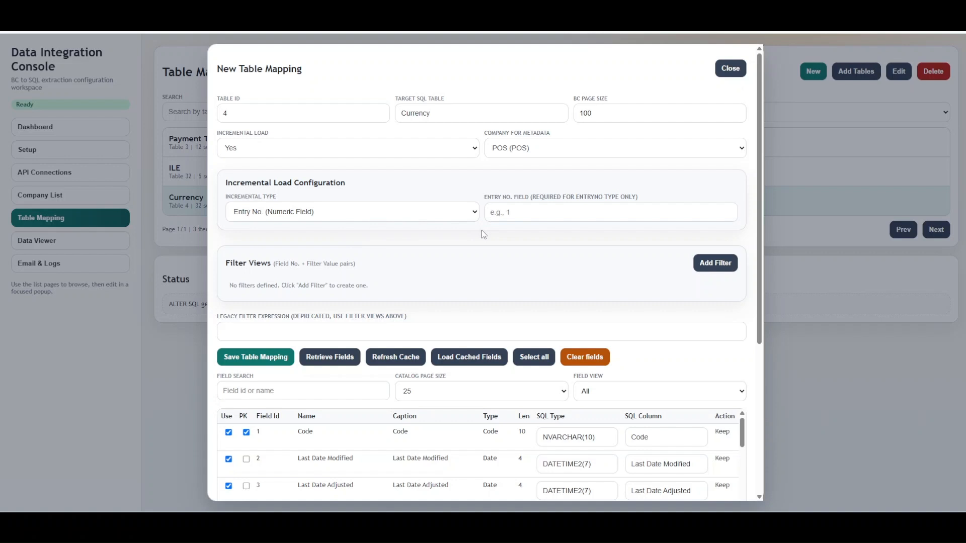
{"action": "left_click", "coordinate": [308, 151]}
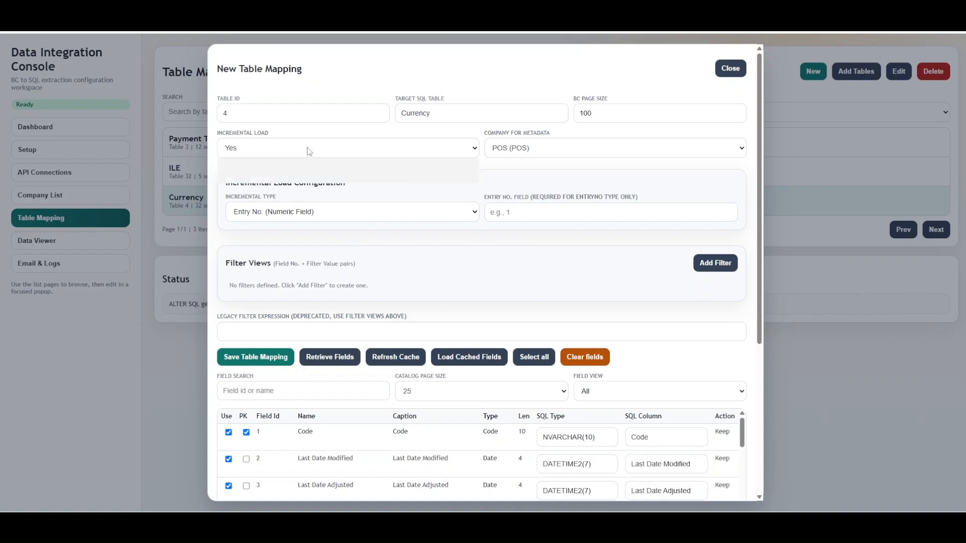
{"action": "left_click", "coordinate": [290, 166]}
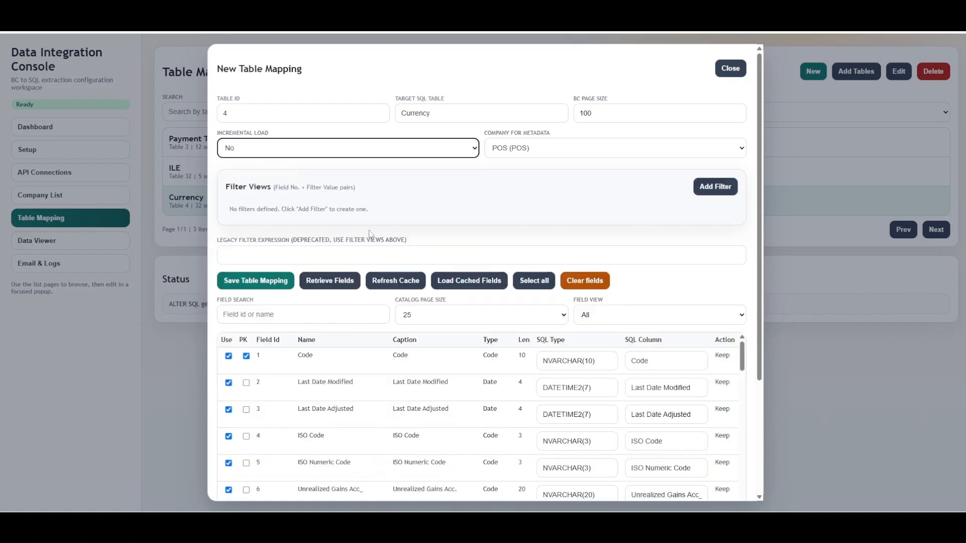
{"action": "left_click", "coordinate": [251, 284]}
Step: Sync the selected table and close the table mapping dialog
{"action": "scroll", "coordinate": [349, 367], "scroll_direction": "down", "scroll_amount": 15}
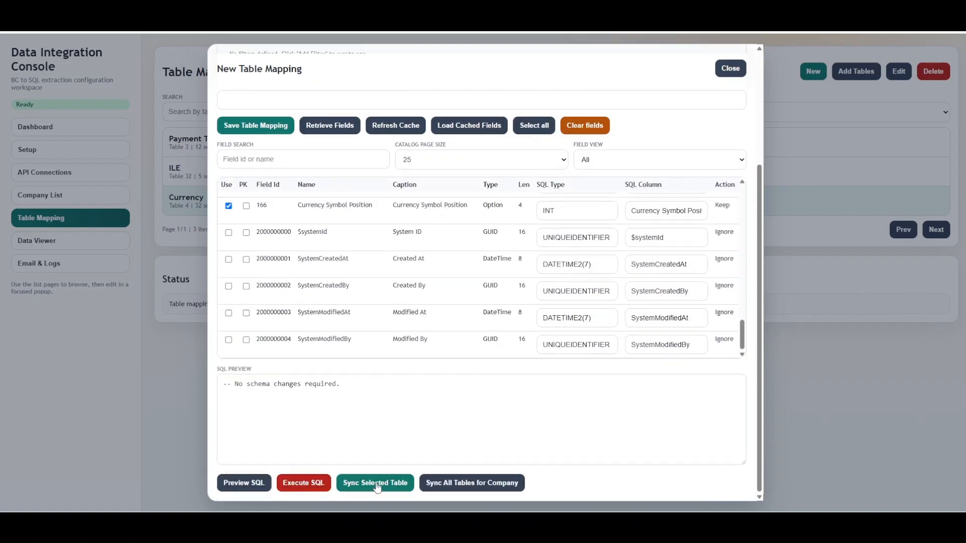
{"action": "left_click", "coordinate": [377, 484]}
{"action": "left_click", "coordinate": [730, 69]}
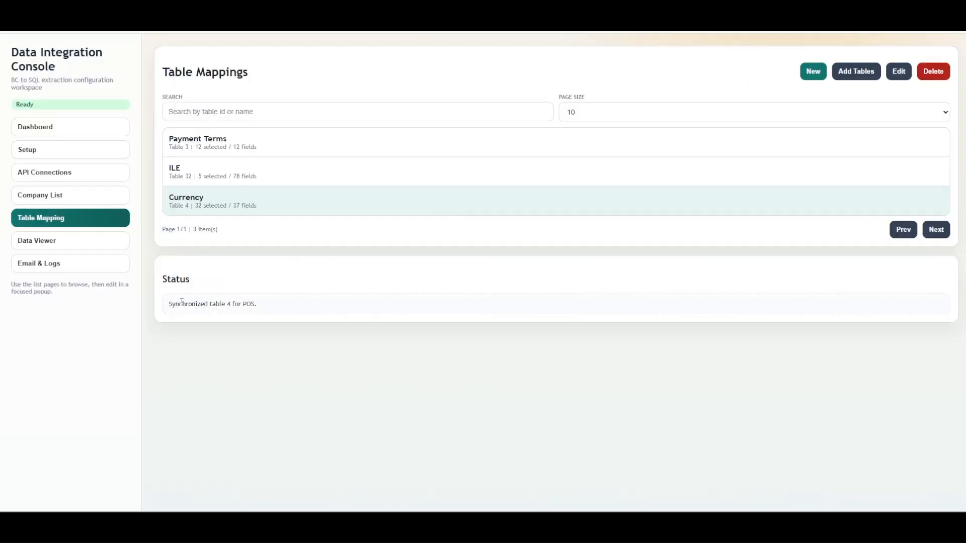
Step: Open the Data Viewer and load the data of Currency (Table 4), scrolling through the rows
{"action": "left_click_drag", "start_coordinate": [172, 304], "coordinate": [279, 312]}
{"action": "left_click", "coordinate": [121, 249]}
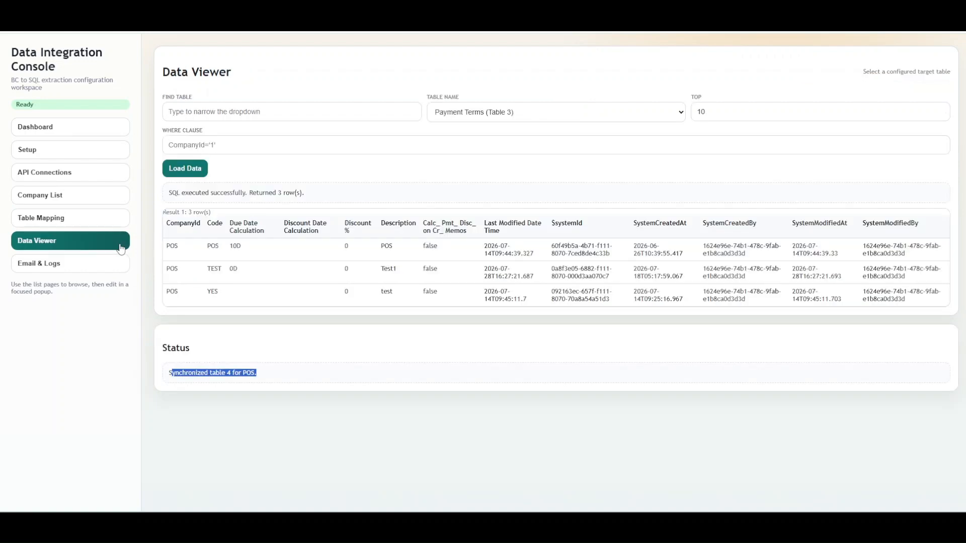
{"action": "left_click", "coordinate": [509, 112]}
{"action": "left_click", "coordinate": [482, 153]}
{"action": "left_click", "coordinate": [196, 173]}
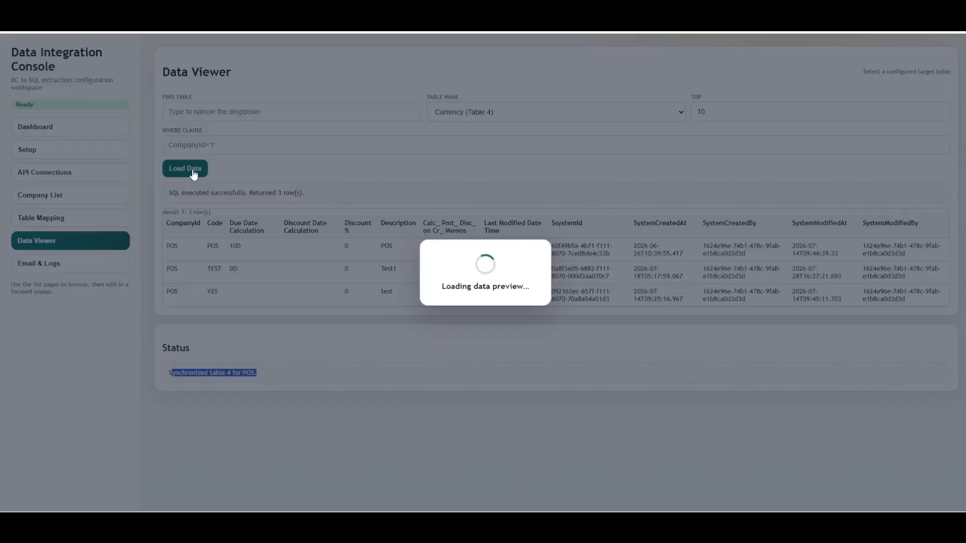
{"action": "scroll", "coordinate": [508, 307], "scroll_direction": "down", "scroll_amount": 1}
{"action": "scroll", "coordinate": [518, 307], "scroll_direction": "up", "scroll_amount": 1}
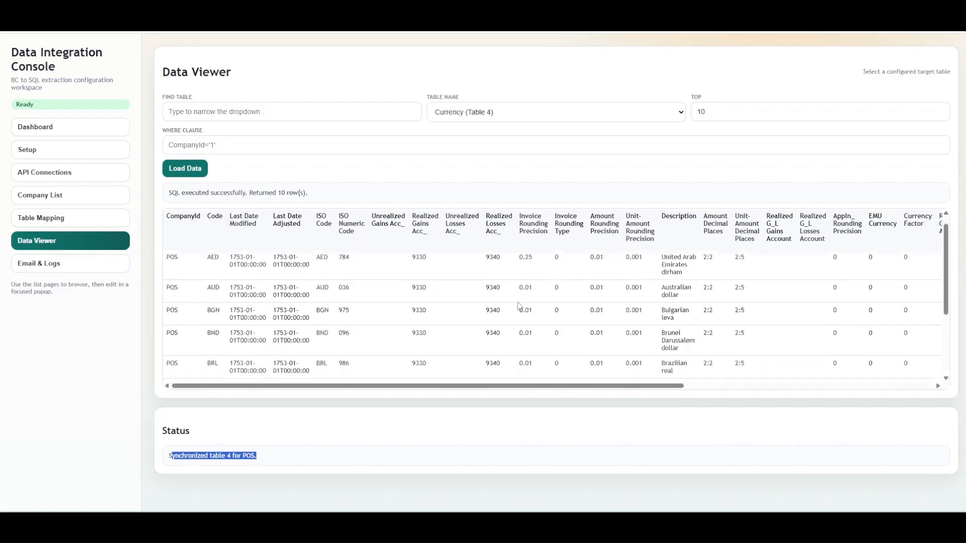
{"action": "scroll", "coordinate": [519, 306], "scroll_direction": "down", "scroll_amount": 3}
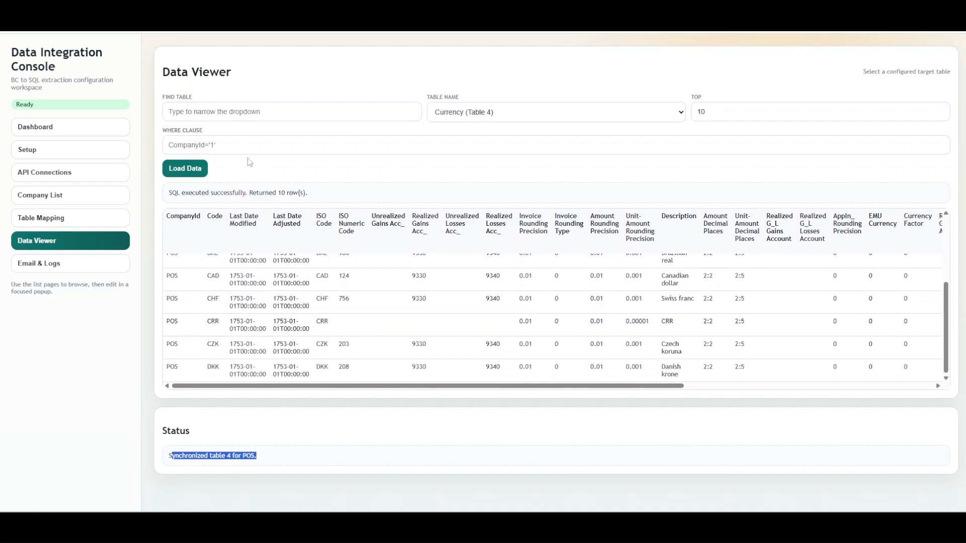
Step: Browse the Email & Logs settings and review the dashboard's sync statistics and extraction log
{"action": "left_click", "coordinate": [223, 141]}
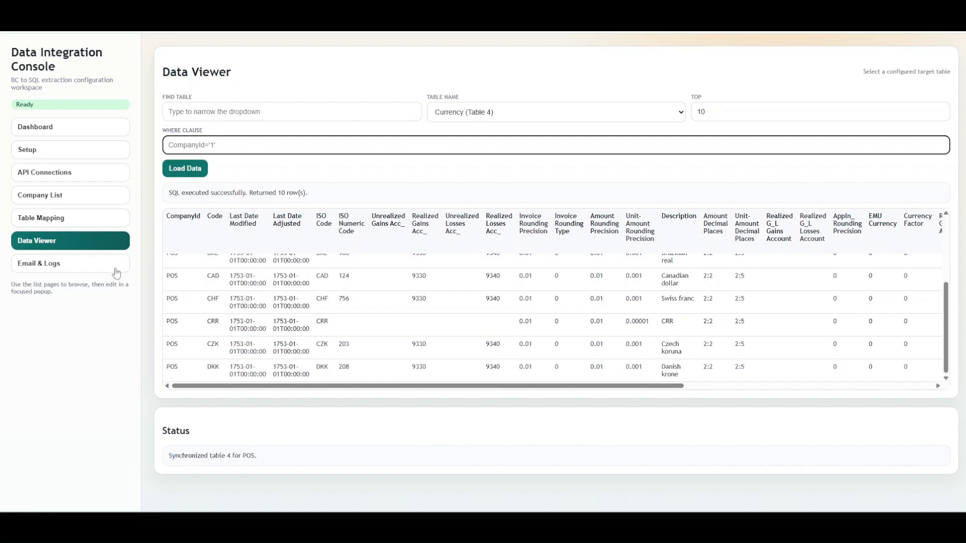
{"action": "left_click", "coordinate": [92, 267]}
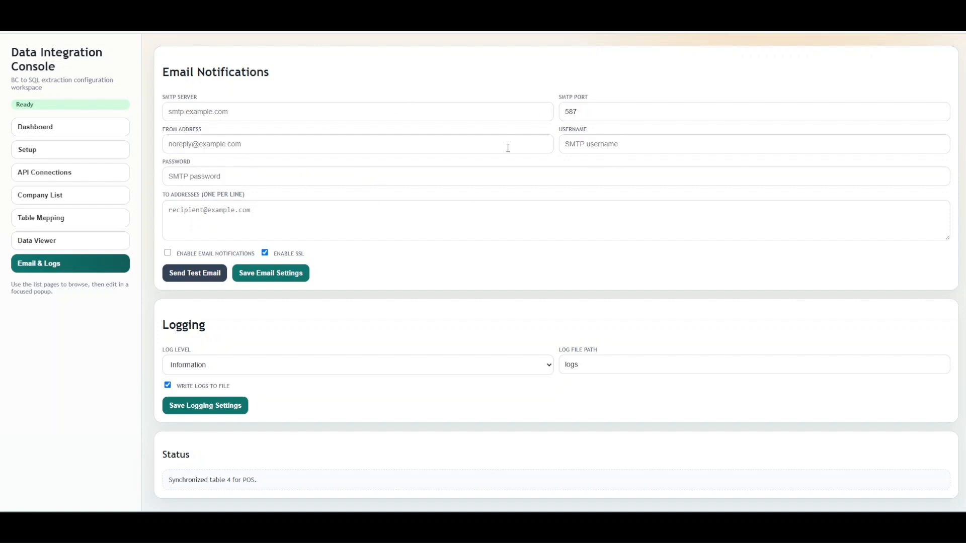
{"action": "left_click", "coordinate": [623, 371]}
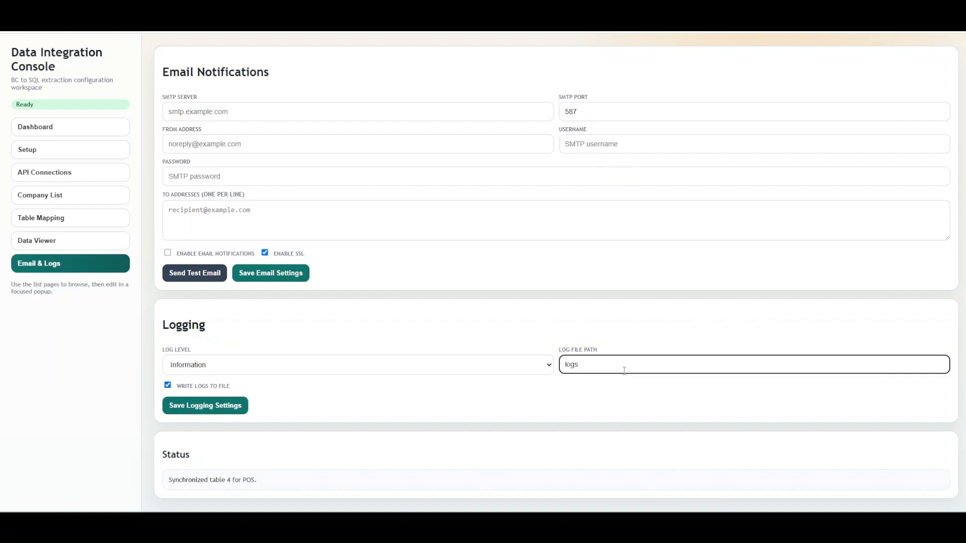
{"action": "left_click", "coordinate": [54, 129]}
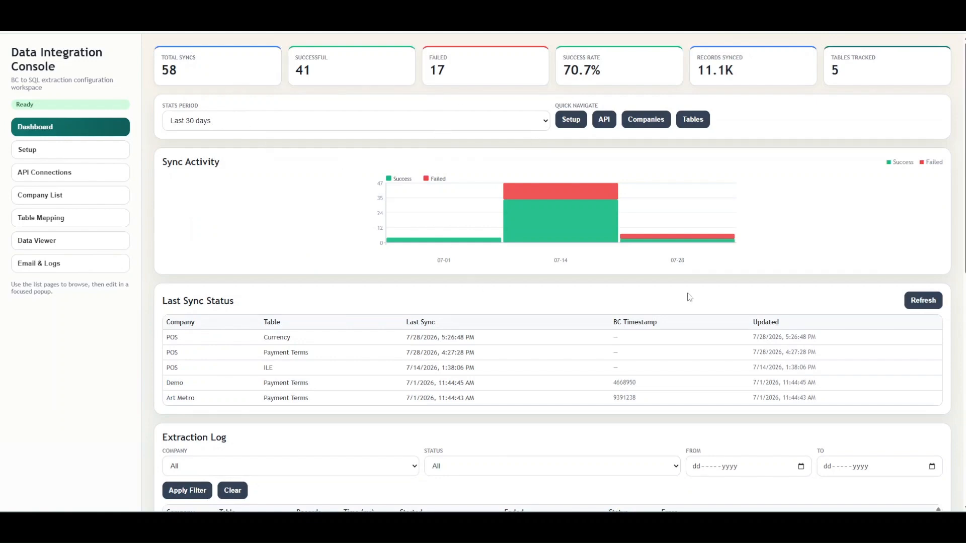
{"action": "scroll", "coordinate": [578, 342], "scroll_direction": "down", "scroll_amount": 9}
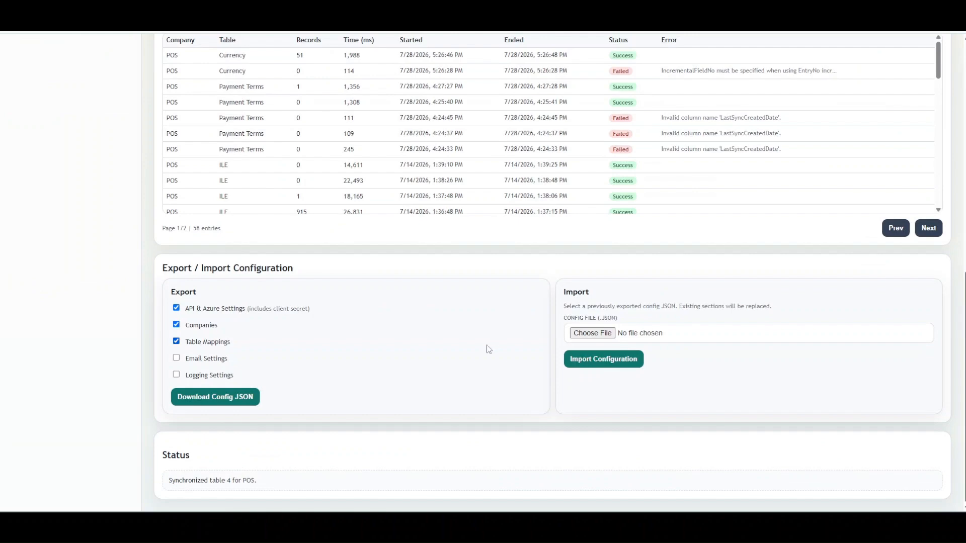
{"action": "scroll", "coordinate": [608, 214], "scroll_direction": "up", "scroll_amount": 4}
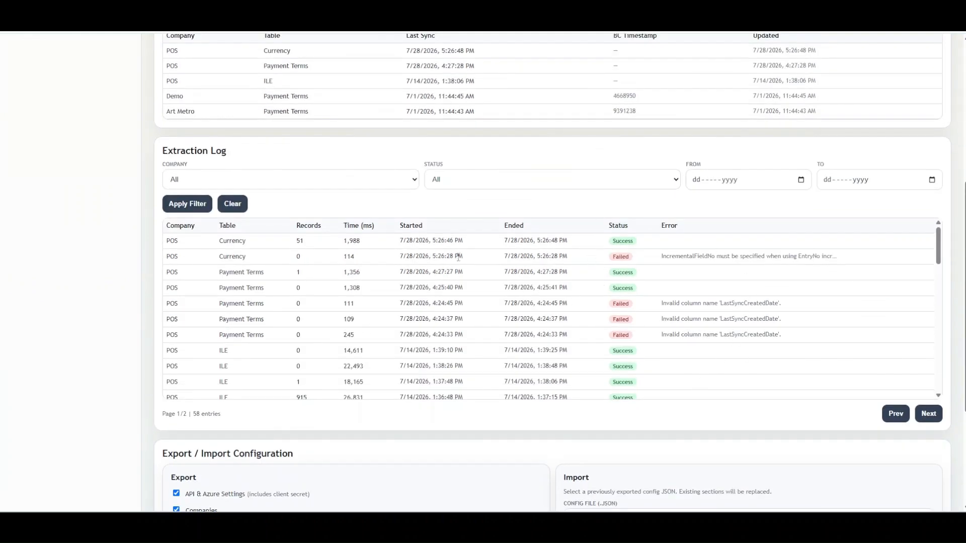
{"action": "scroll", "coordinate": [729, 257], "scroll_direction": "down", "scroll_amount": 14}
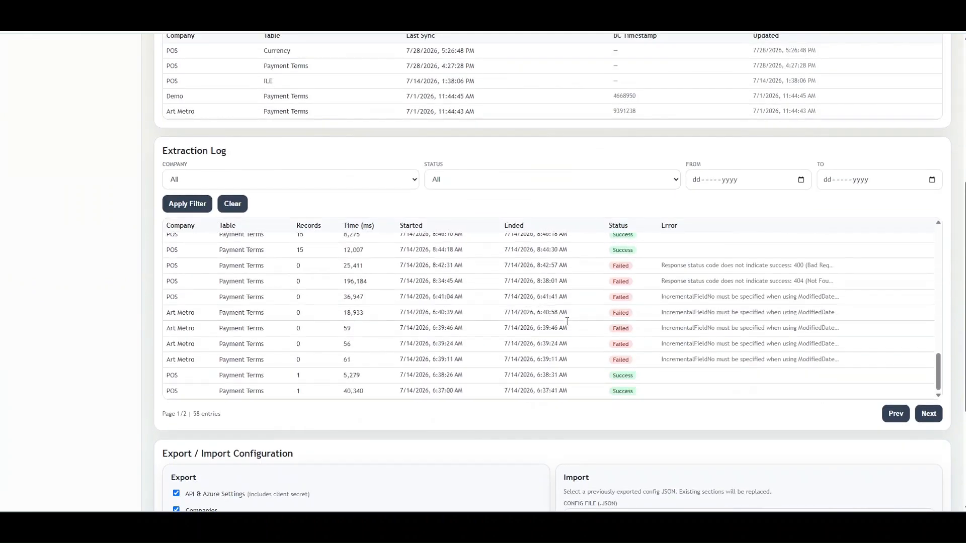
{"action": "scroll", "coordinate": [672, 294], "scroll_direction": "down", "scroll_amount": 2}
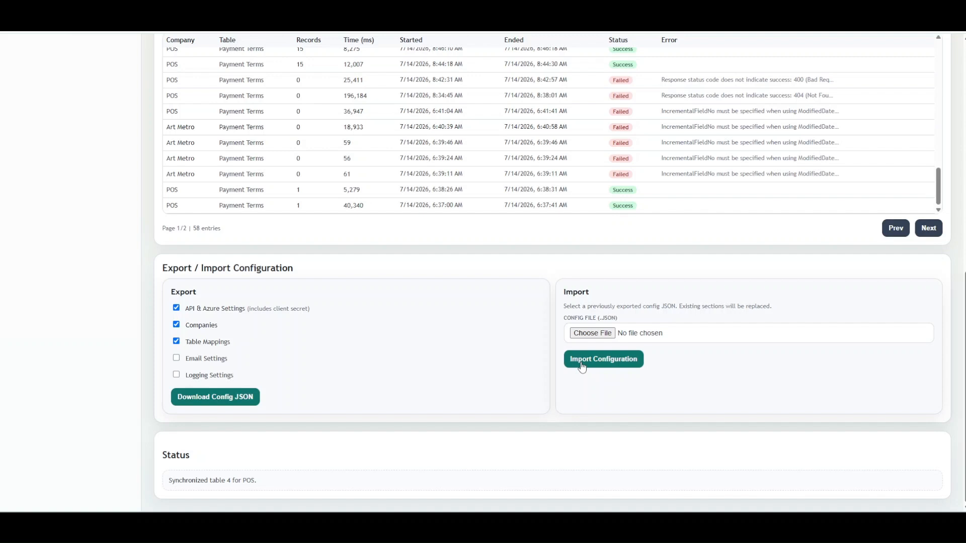
{"action": "scroll", "coordinate": [400, 384], "scroll_direction": "up", "scroll_amount": 10}
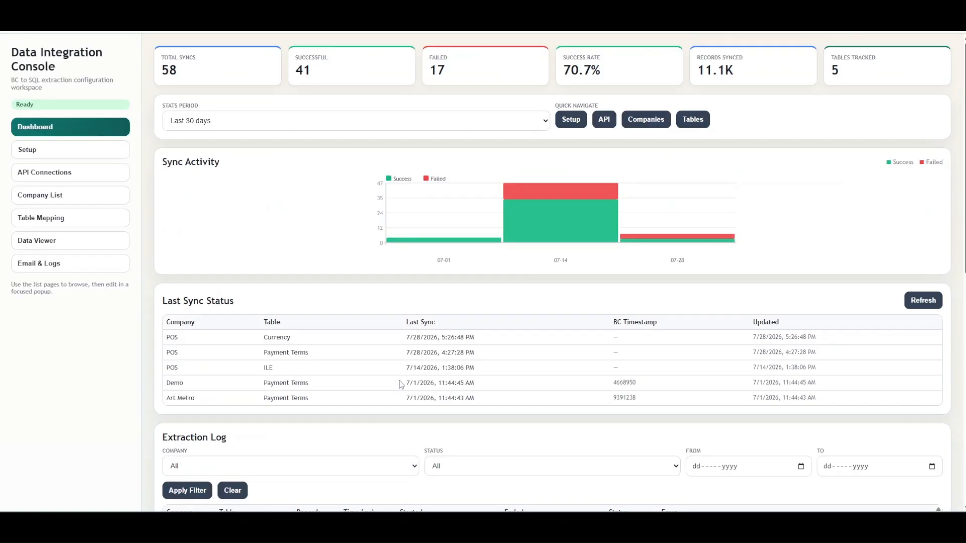
{"action": "left_click", "coordinate": [76, 150]}
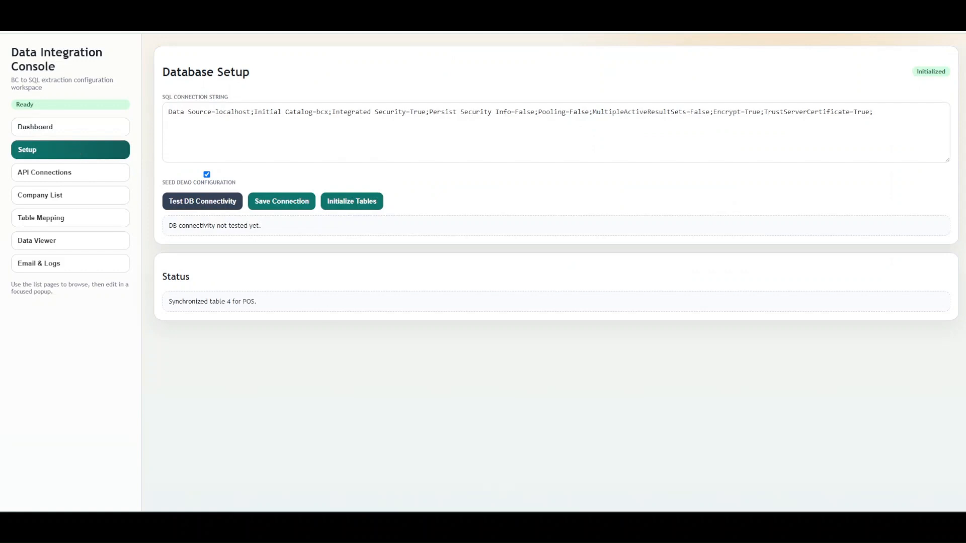
{"action": "left_click", "coordinate": [519, 526]}
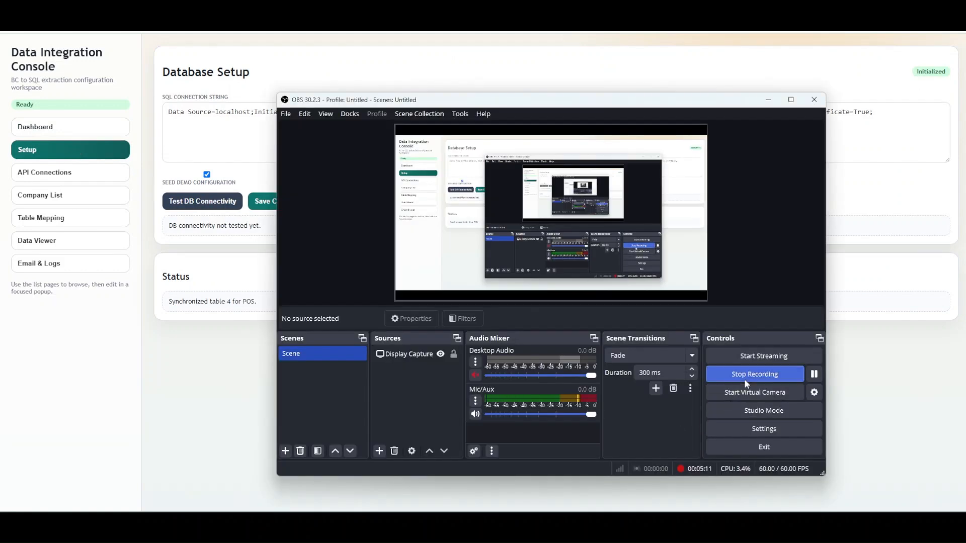